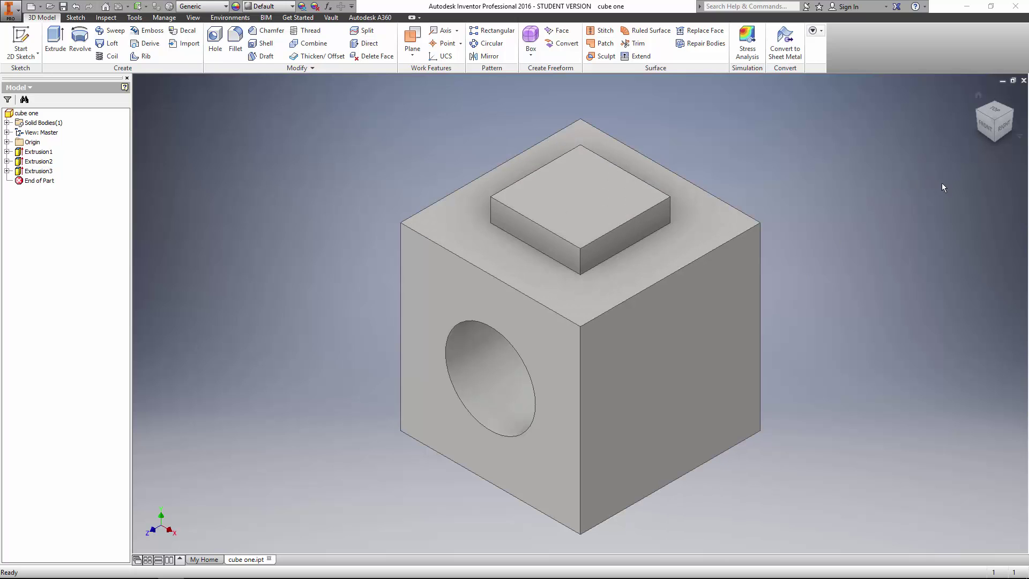
# Step: Close the cube part and create a new drawing from the Standard.idw template
pyautogui.click(1024, 80)
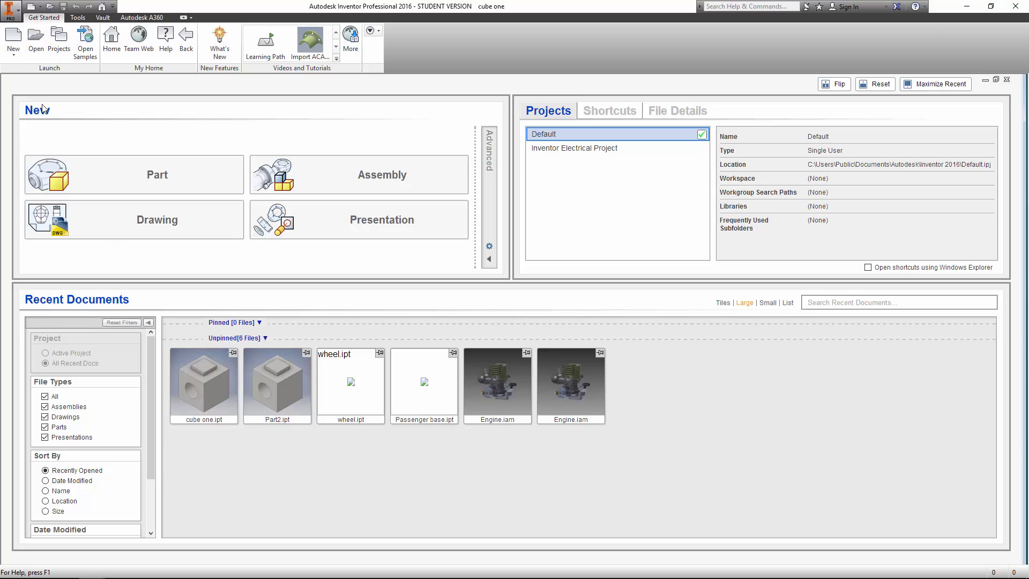
pyautogui.click(14, 54)
pyautogui.click(29, 74)
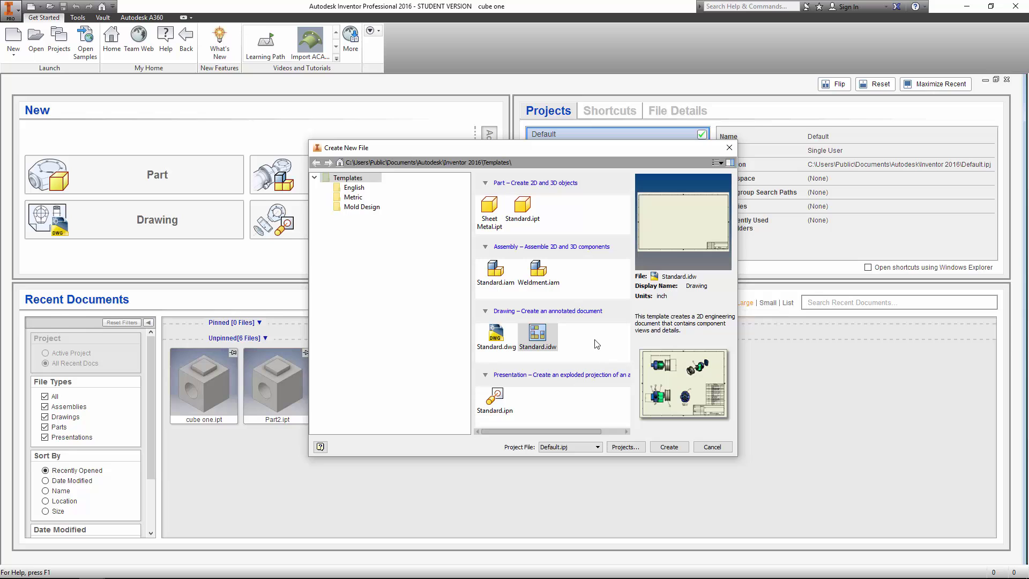
pyautogui.doubleClick(539, 337)
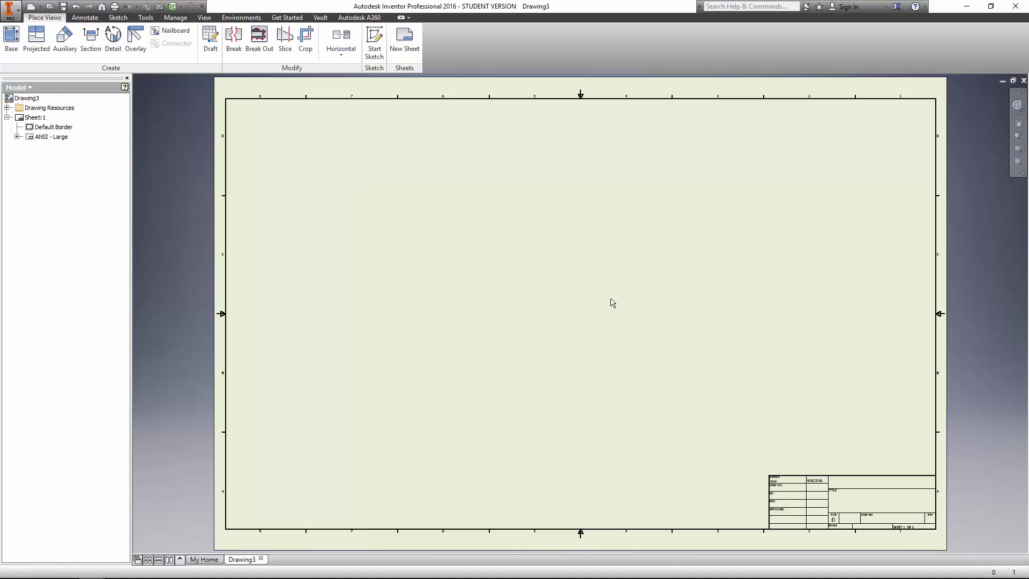
# Step: Add a new sheet from the "C size, 4 view" sheet format without selecting a component document
pyautogui.click(8, 108)
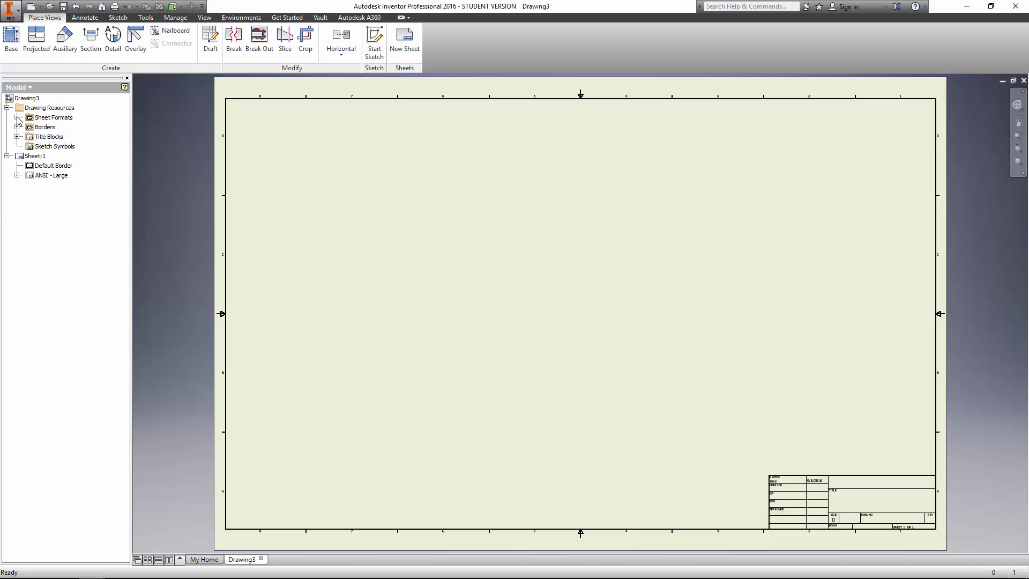
pyautogui.click(17, 118)
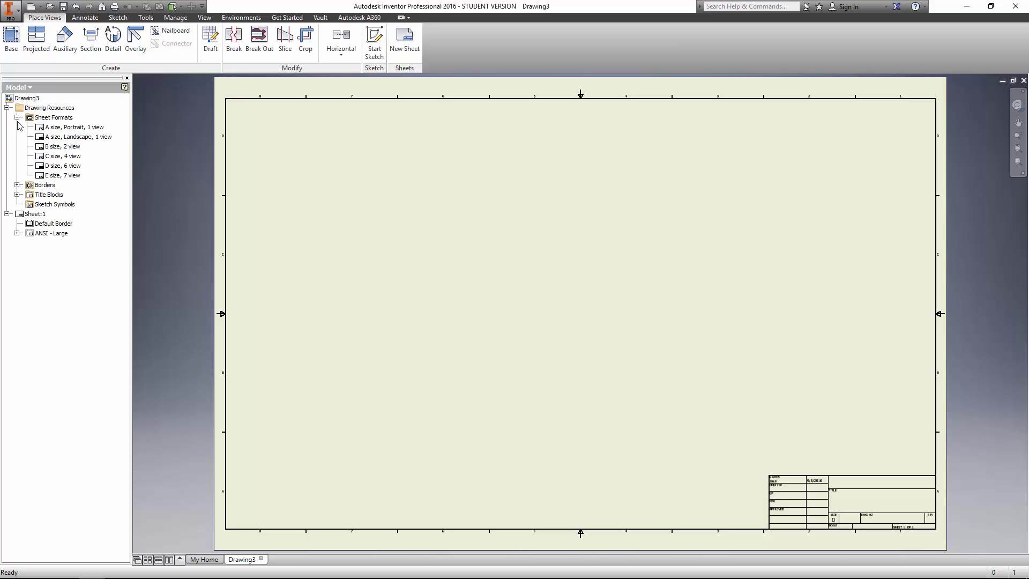
pyautogui.doubleClick(57, 157)
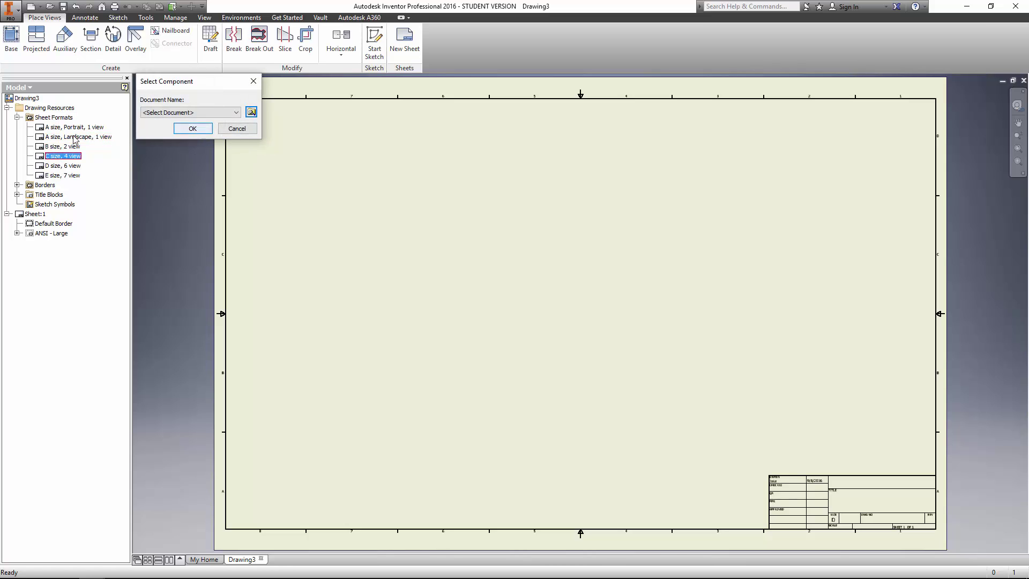
pyautogui.click(193, 130)
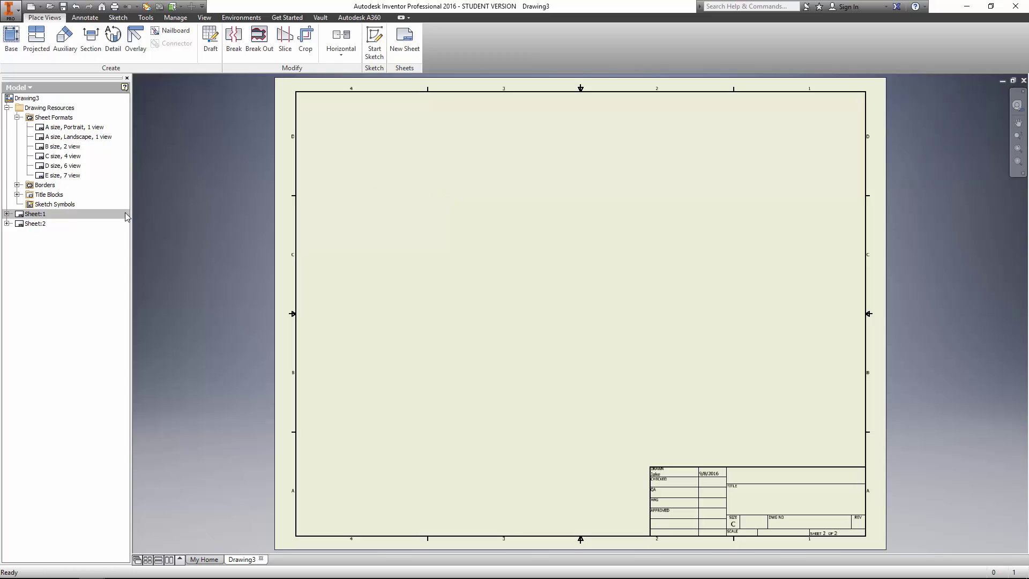
# Step: Open the ANSI - Large title block definition for editing
pyautogui.click(17, 194)
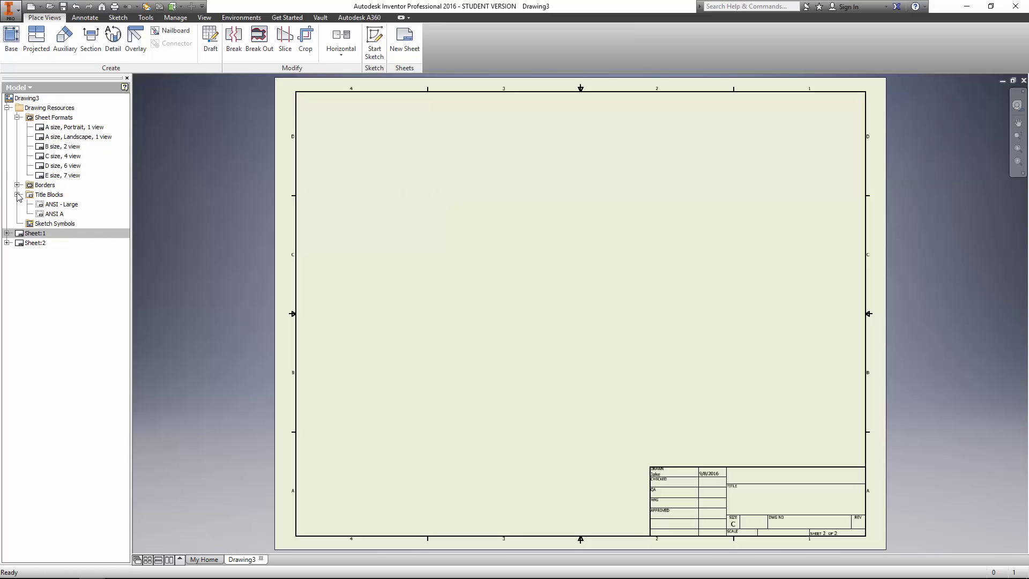
pyautogui.rightClick(51, 207)
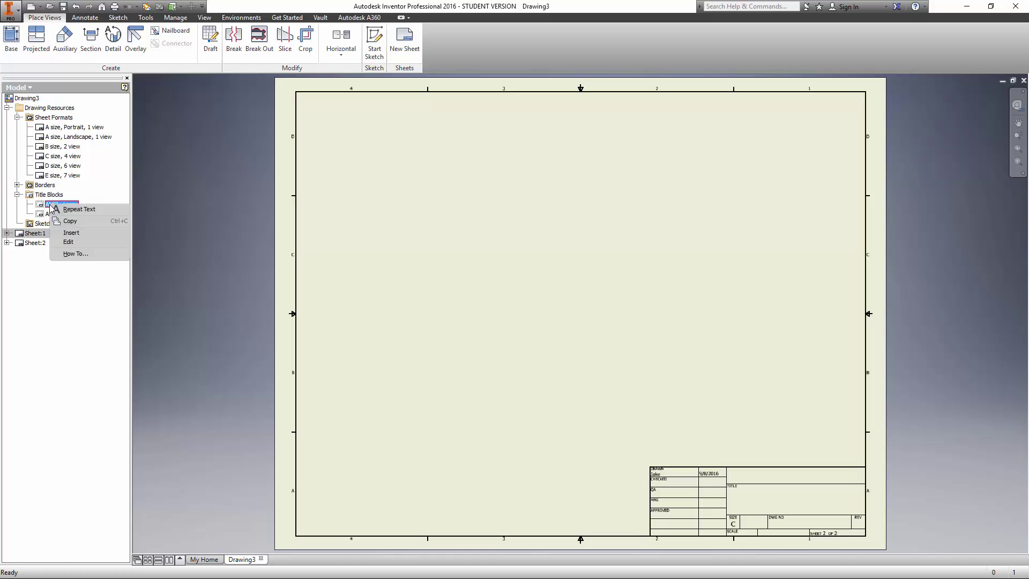
pyautogui.click(71, 244)
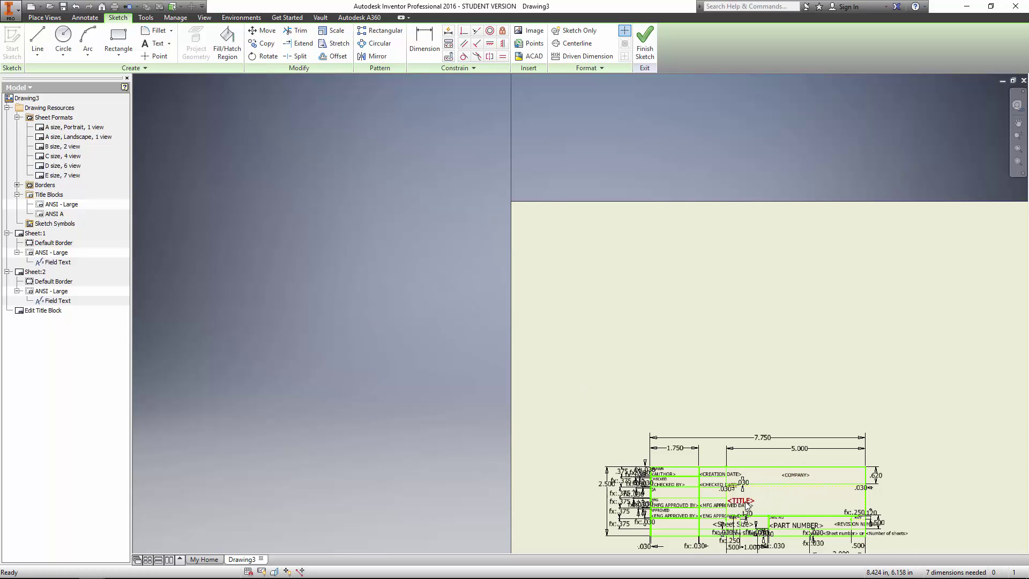
# Step: Replace the <COMPANY> field text in the title block with the person's title and surname
pyautogui.scroll(3, 753, 503)
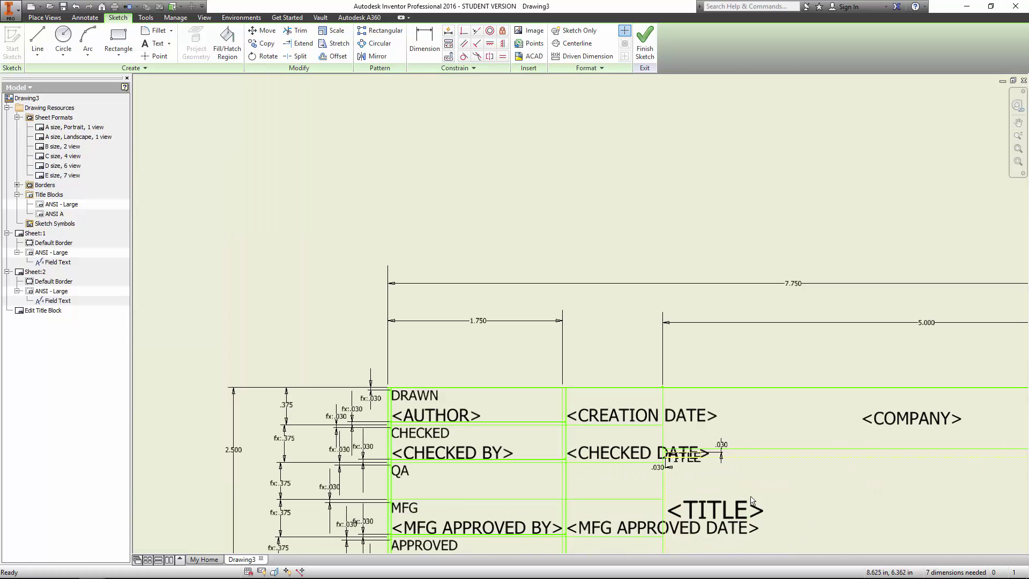
pyautogui.doubleClick(895, 420)
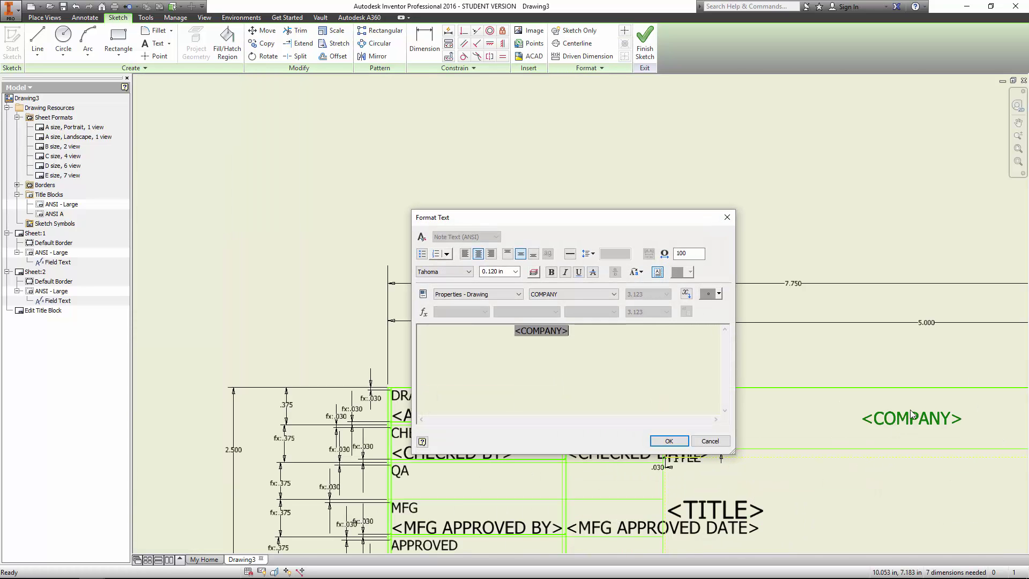
pyautogui.moveTo(554, 334); pyautogui.dragTo(487, 339)
pyautogui.write('Mr')
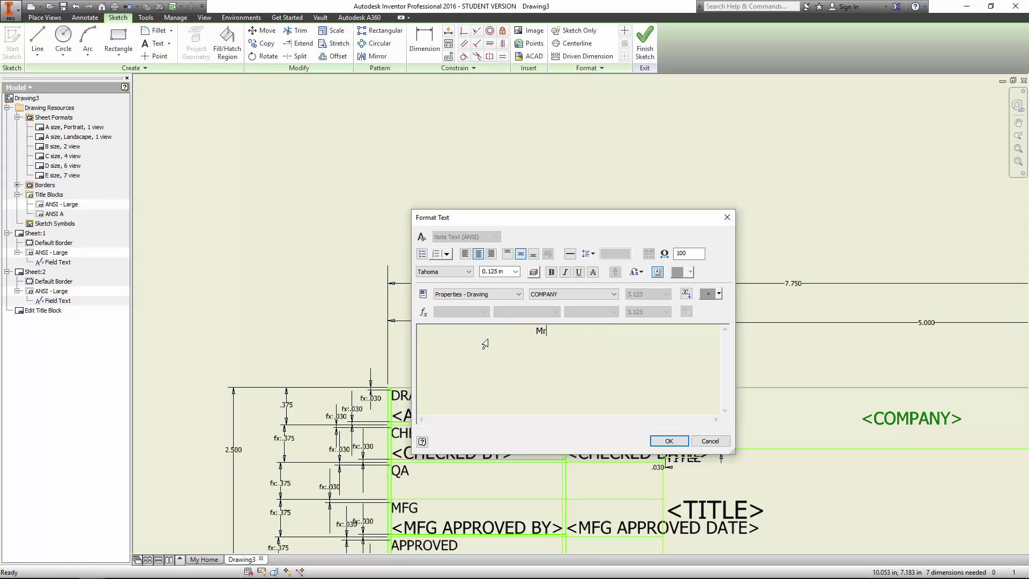
pyautogui.write('. Dayneko')
# Step: Set the text height of the name in the company field to 0.385 in, centre-justified, and apply the formatting
pyautogui.hotkey('ctrl', 'a')
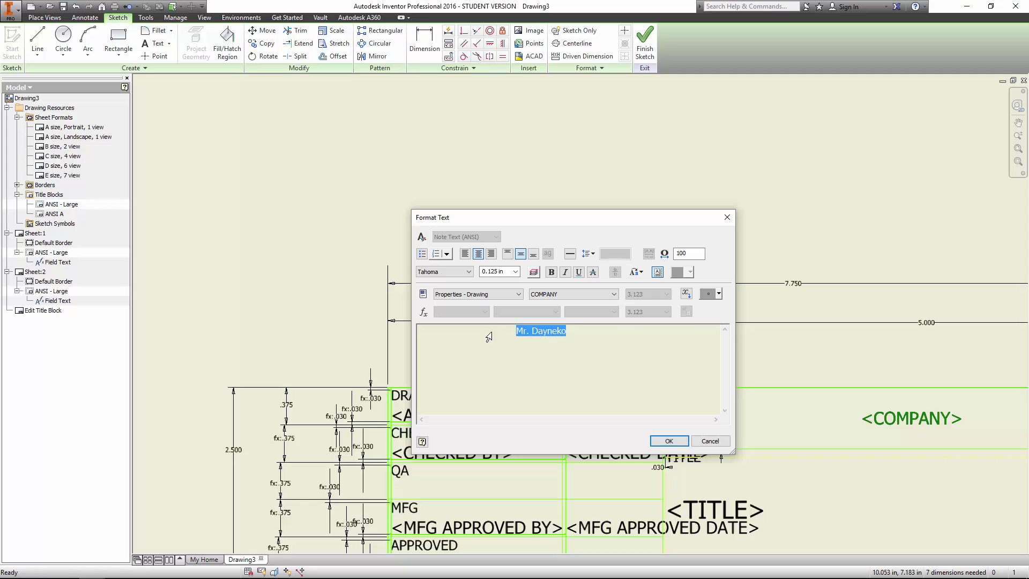
pyautogui.click(515, 272)
pyautogui.click(498, 273)
pyautogui.click(516, 271)
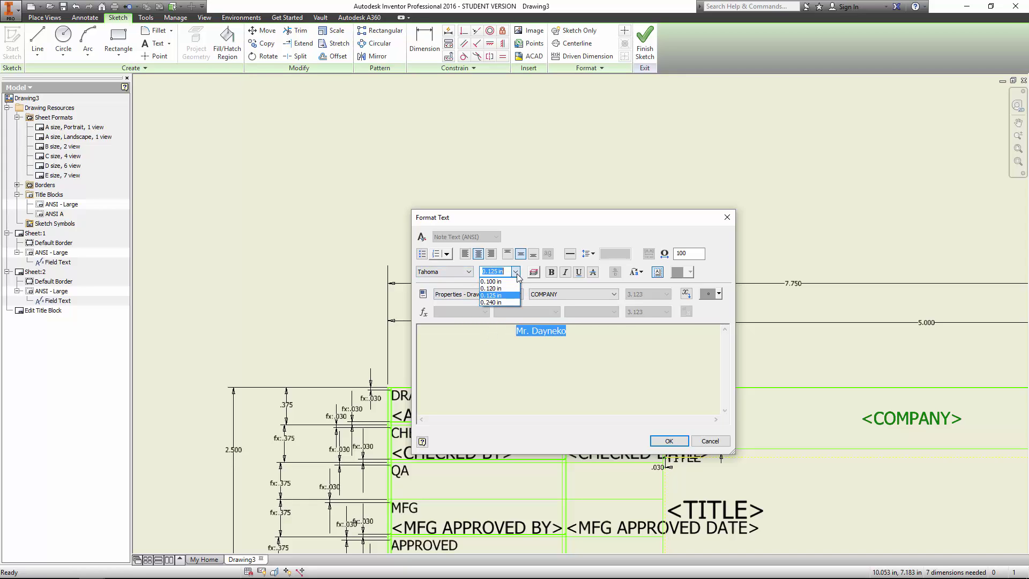
pyautogui.write('.385')
pyautogui.press('Return')
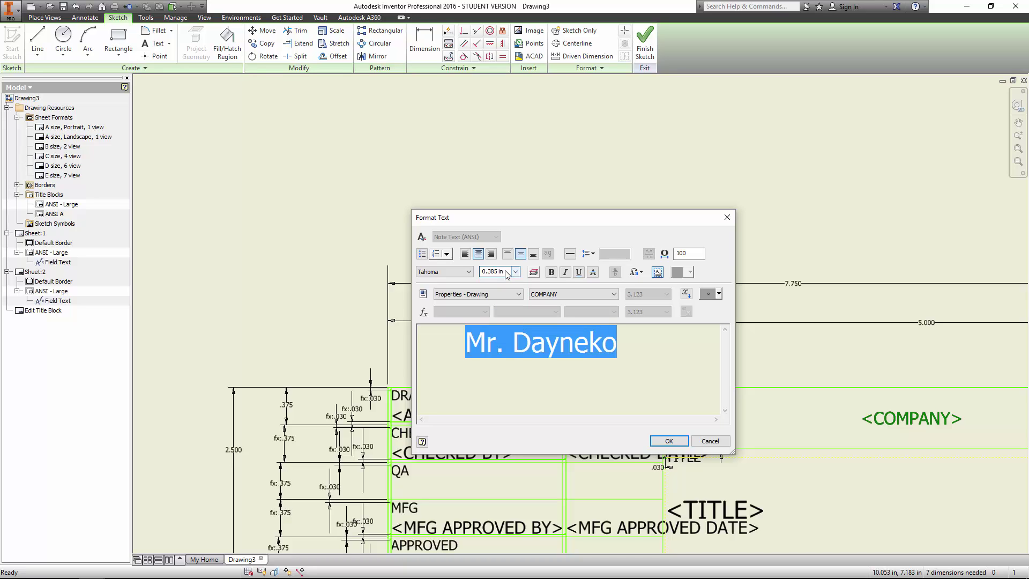
pyautogui.click(478, 255)
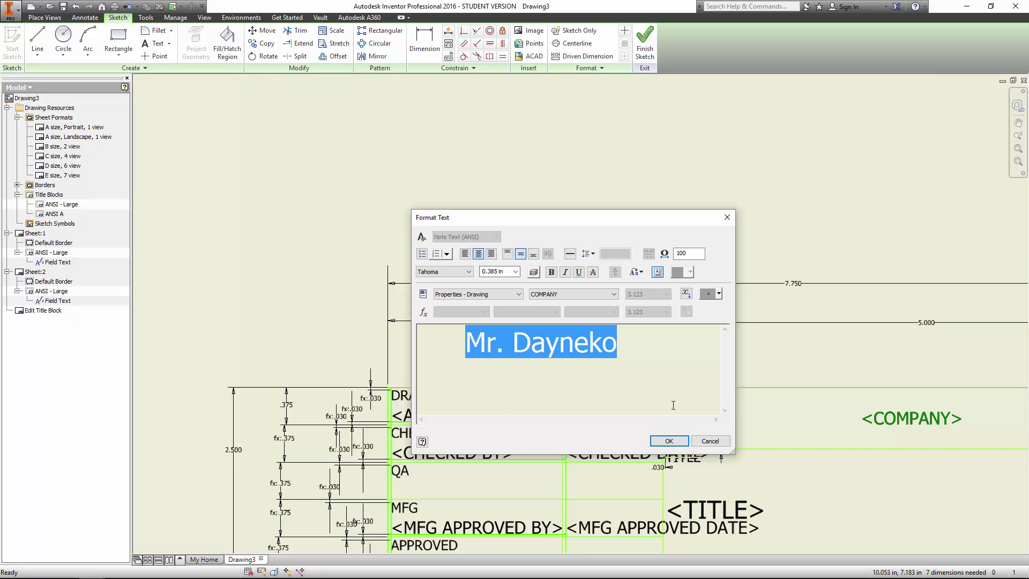
pyautogui.click(669, 441)
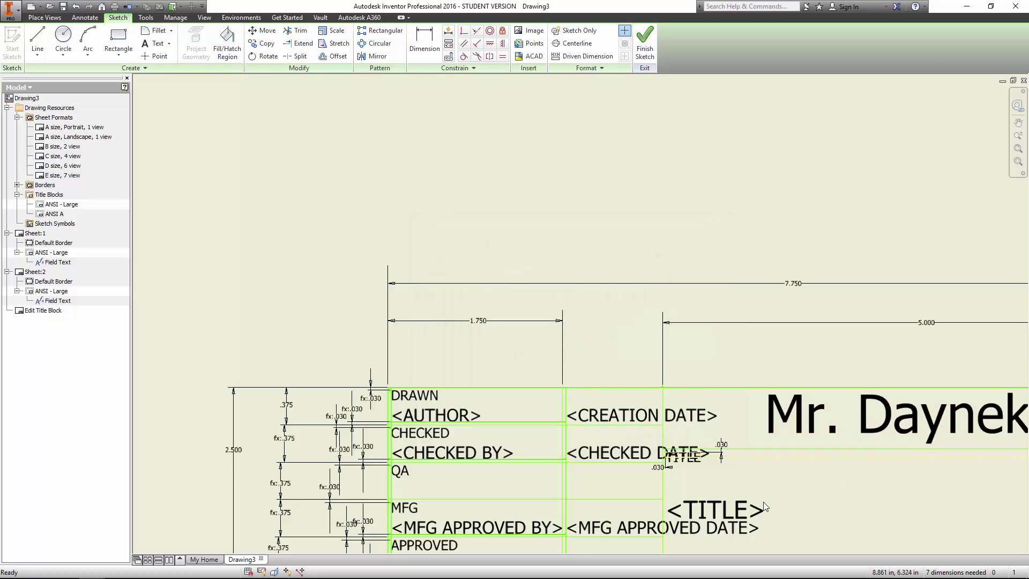
# Step: Replace the <TITLE> field with the text "Cube One", 0.500 in high and centre-justified
pyautogui.doubleClick(742, 516)
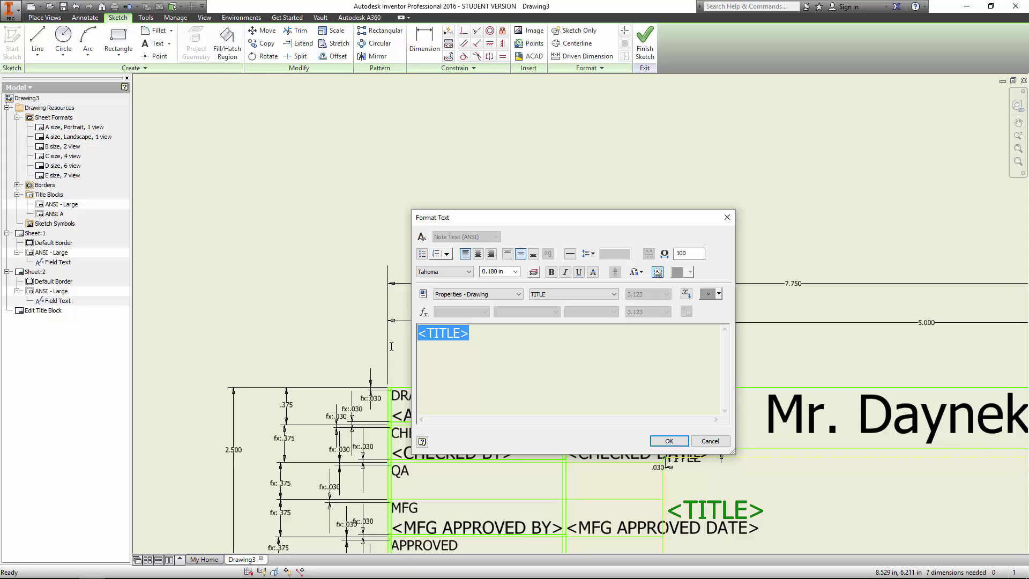
pyautogui.write('Cube One')
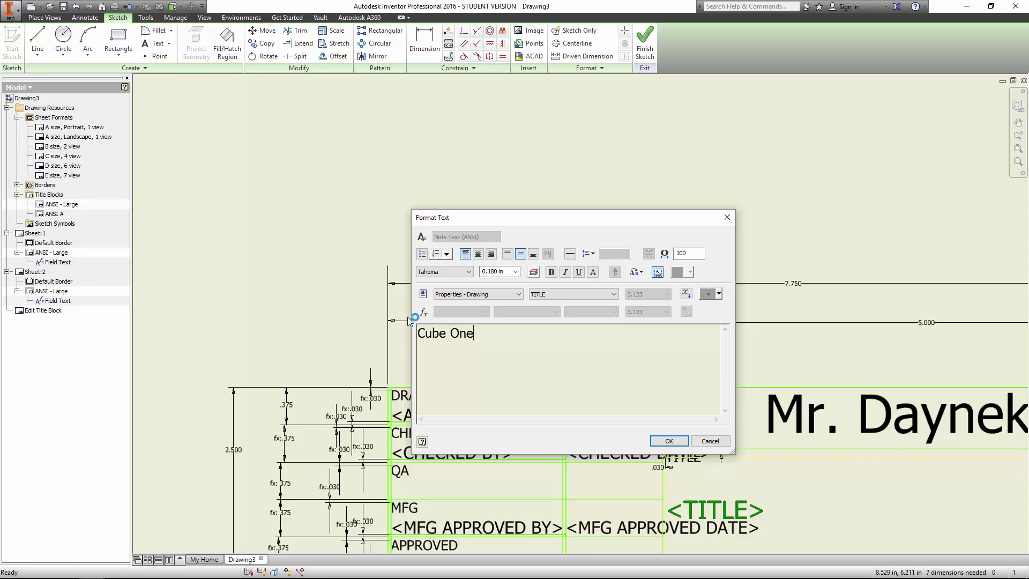
pyautogui.moveTo(474, 333); pyautogui.dragTo(418, 333)
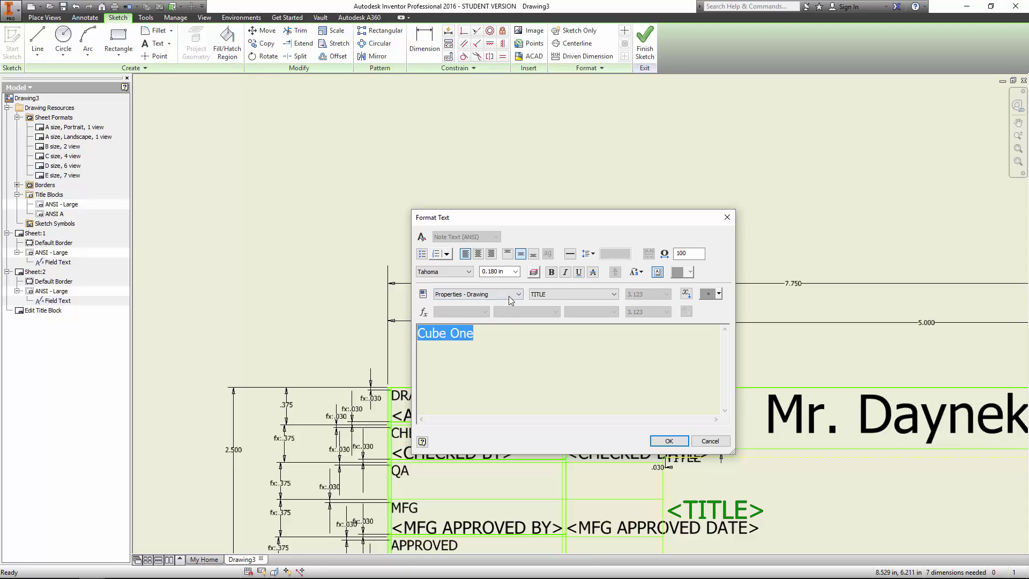
pyautogui.click(494, 271)
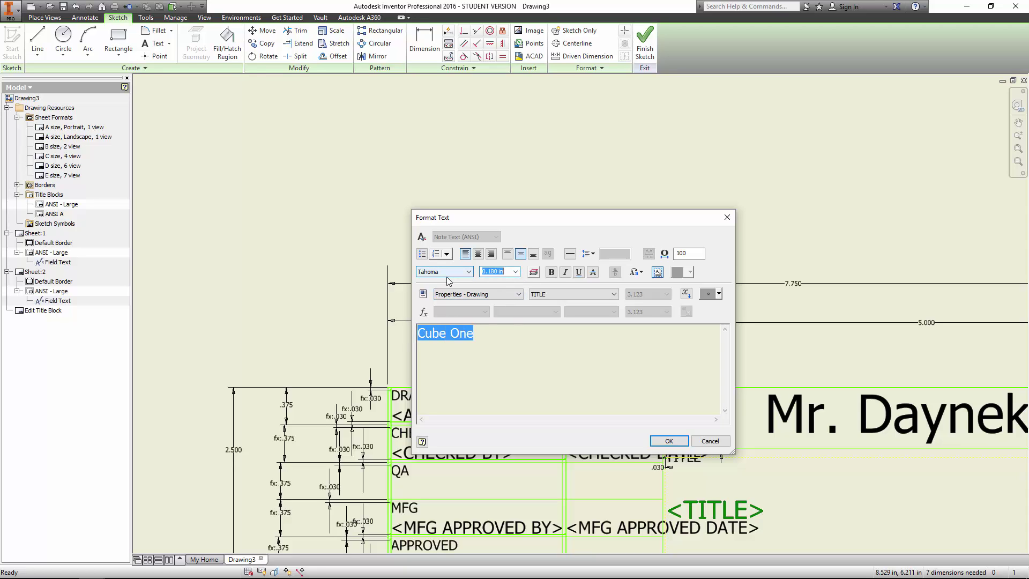
pyautogui.write('.5')
pyautogui.click(478, 254)
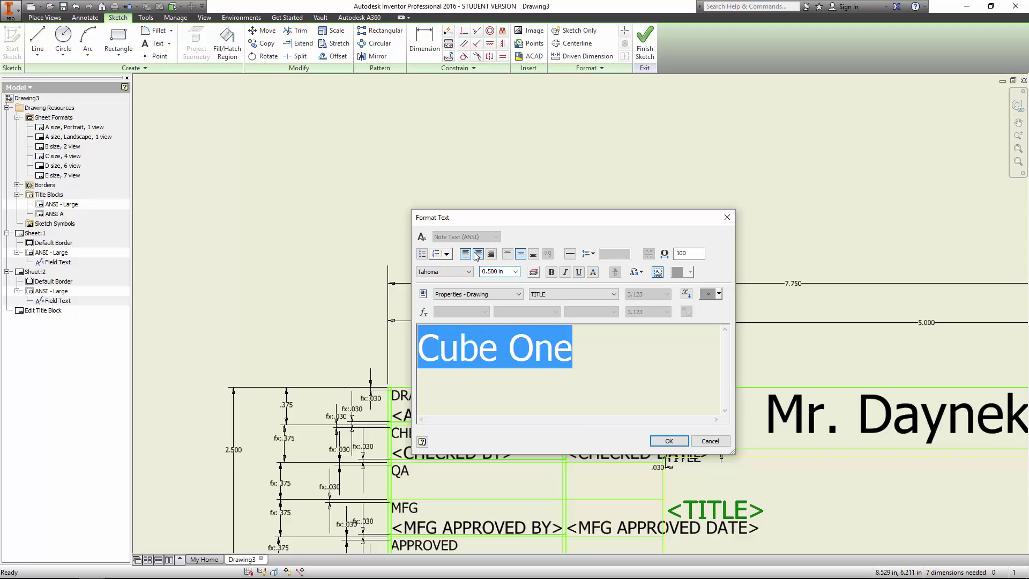
pyautogui.click(667, 440)
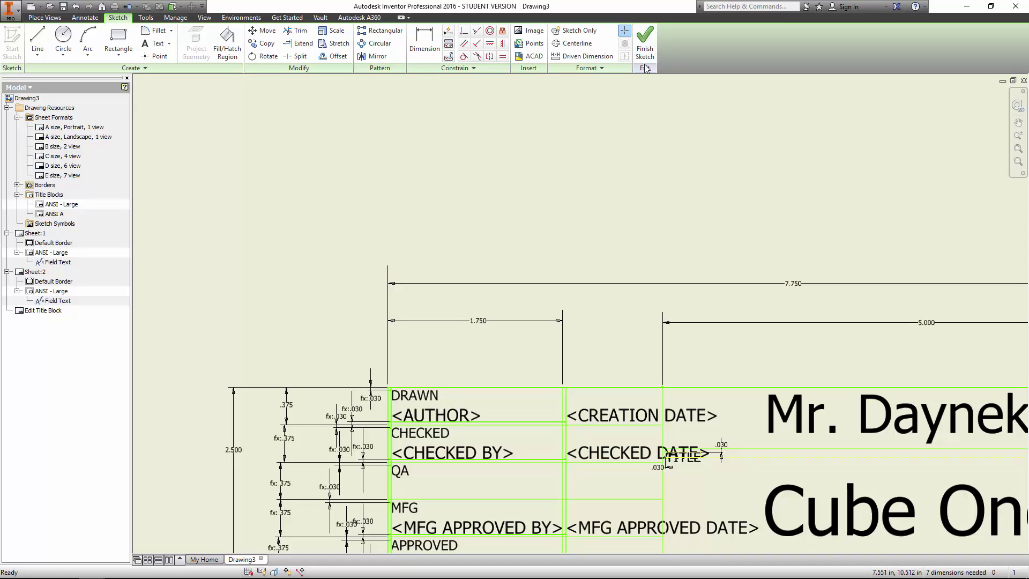
# Step: Finish the title block sketch, save the edits to ANSI - Large, and show the whole sheet
pyautogui.click(647, 51)
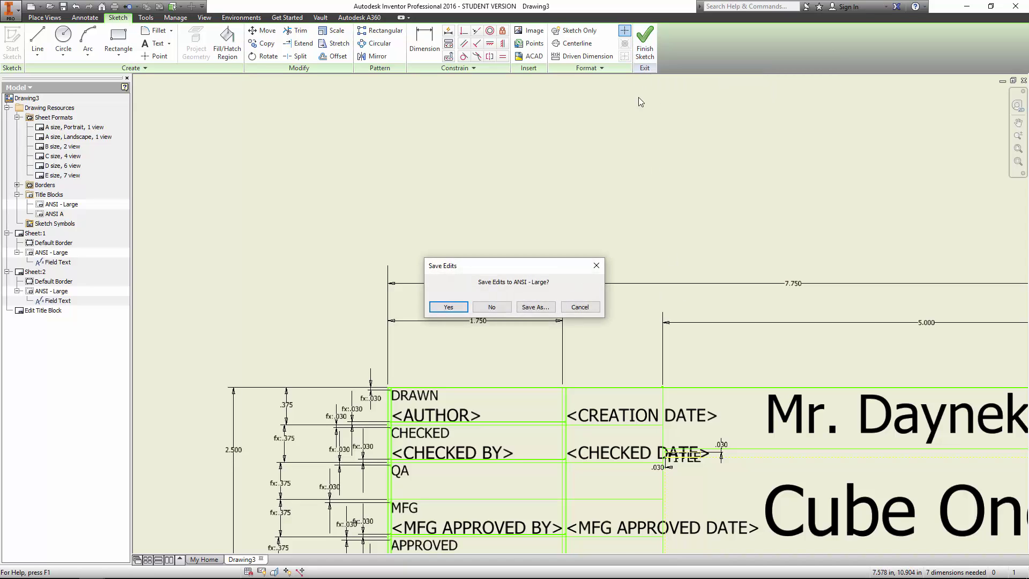
pyautogui.click(454, 309)
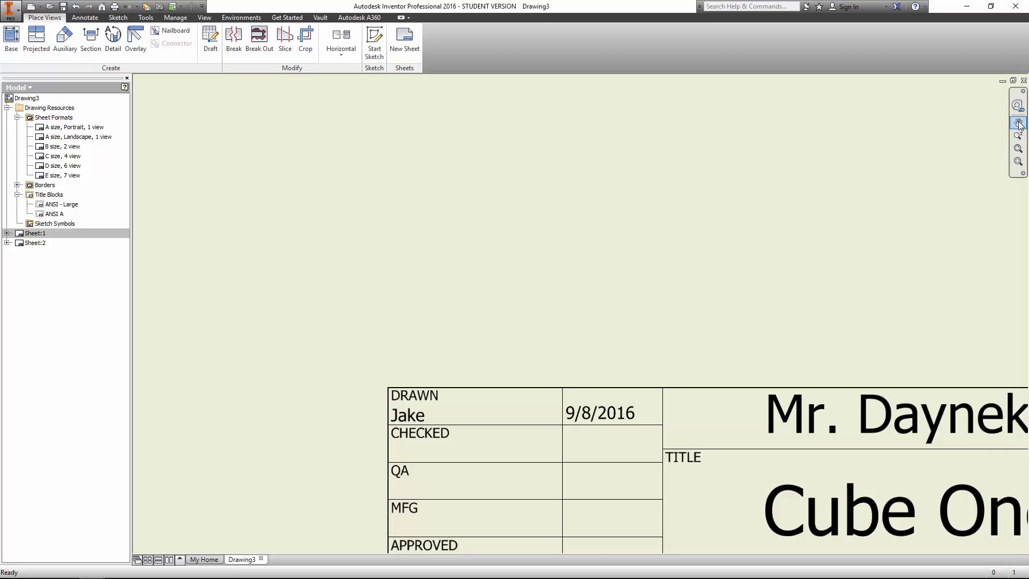
pyautogui.click(1018, 149)
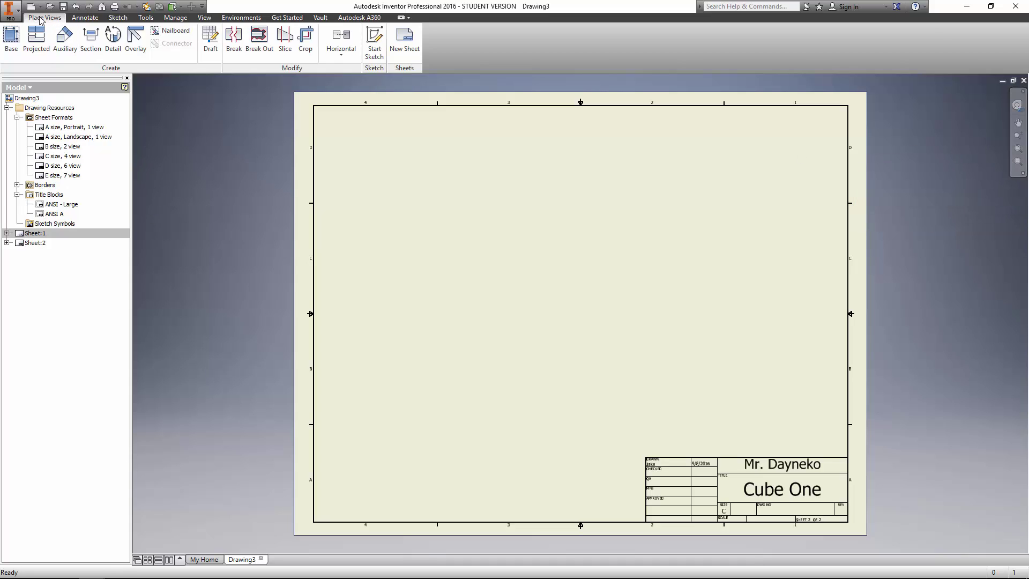
# Step: Start a base view of cube one.ipt and position its front view in the lower-left area of the sheet
pyautogui.click(12, 39)
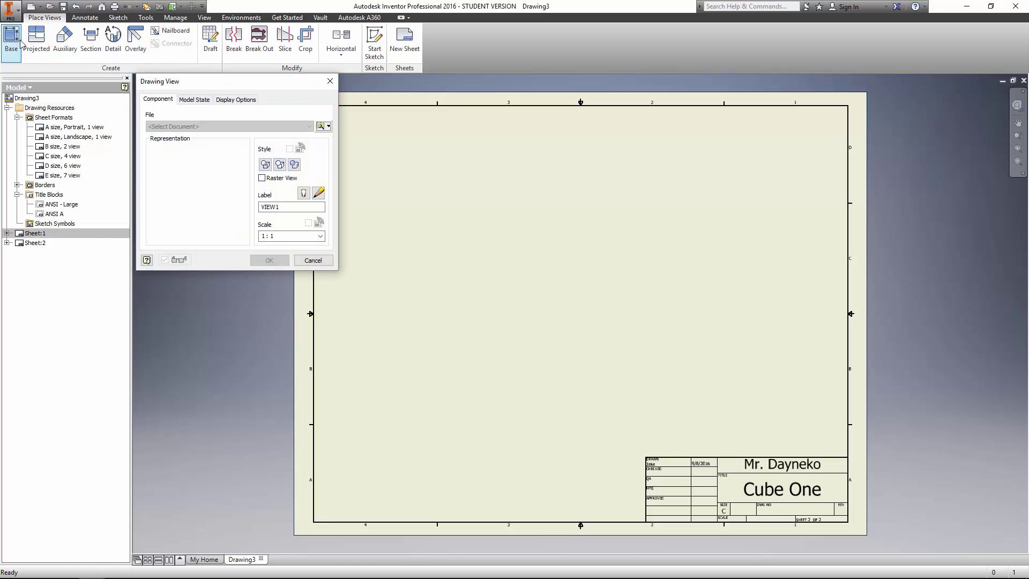
pyautogui.click(329, 129)
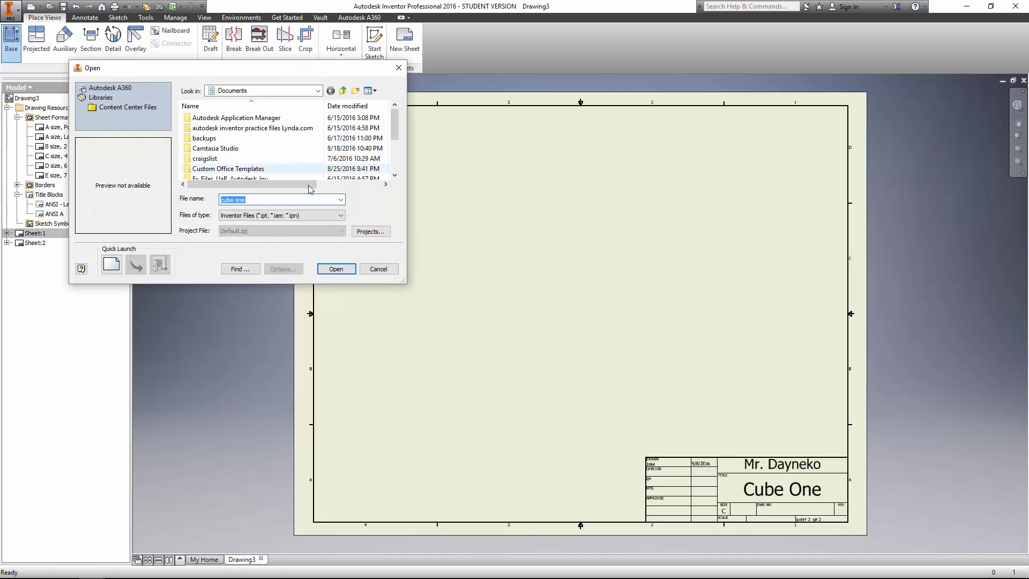
pyautogui.click(347, 274)
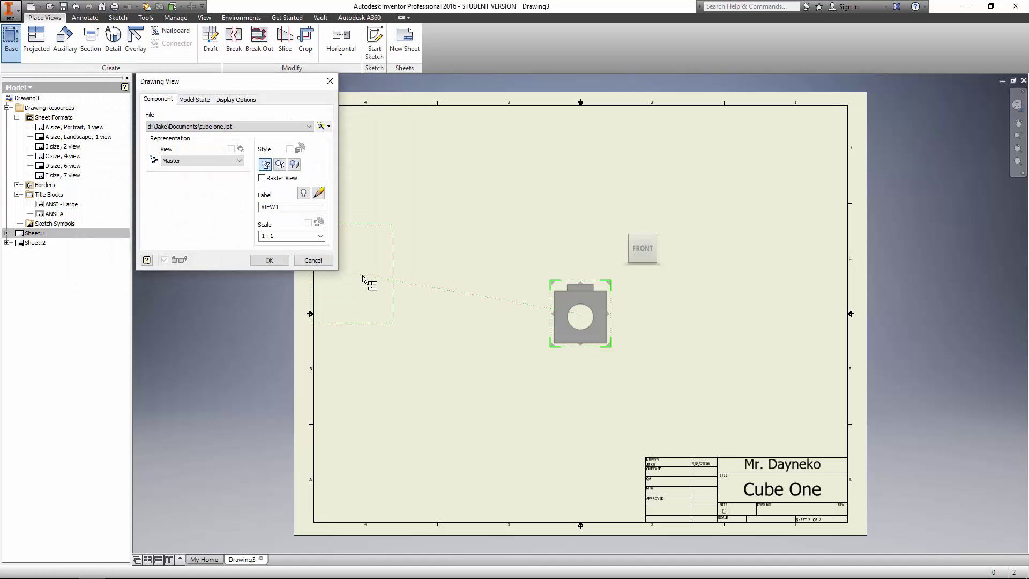
pyautogui.moveTo(598, 306); pyautogui.dragTo(452, 376)
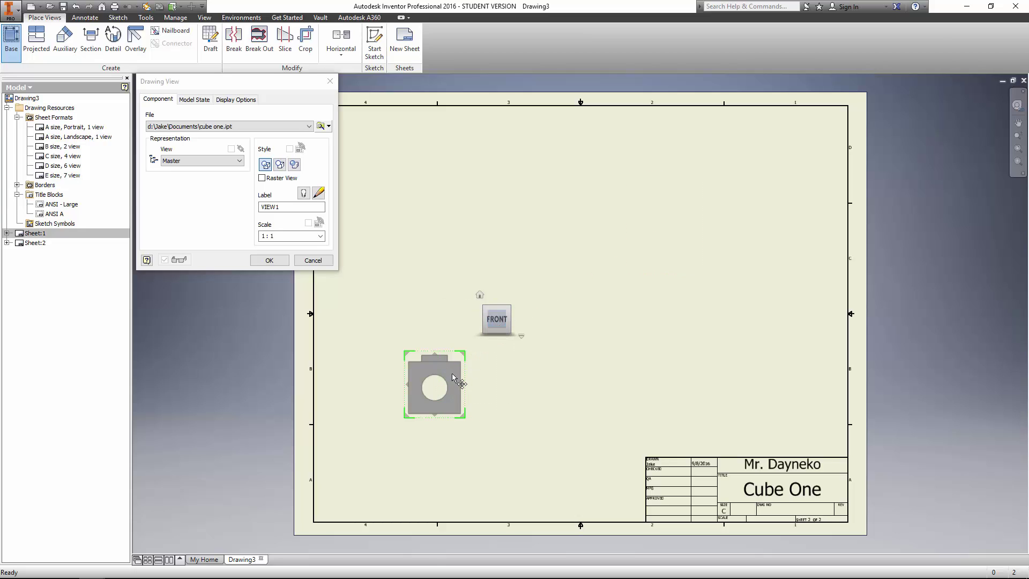
# Step: Set the base view's scale to 2 : 1 and move the enlarged front view slightly up the sheet
pyautogui.click(321, 237)
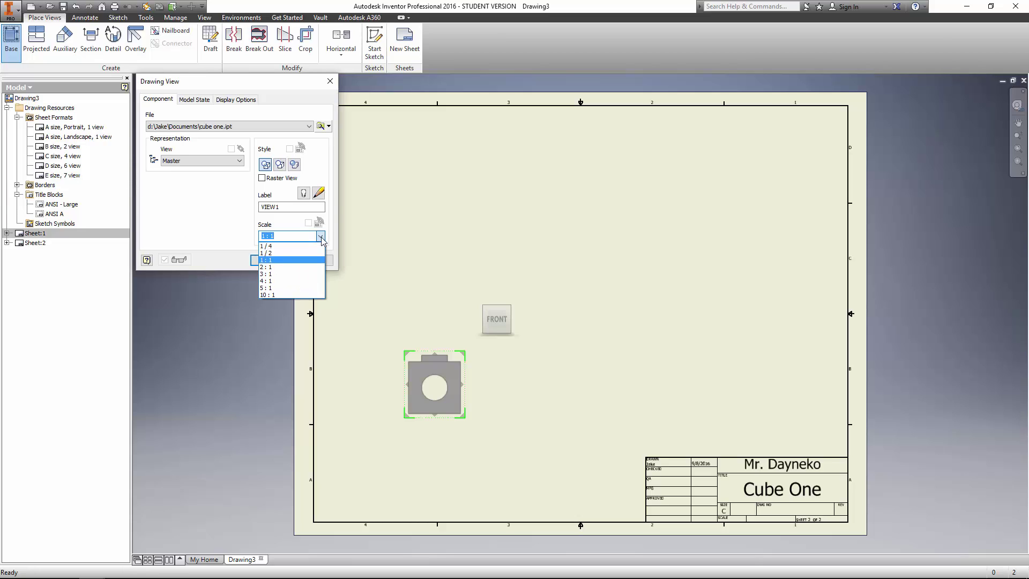
pyautogui.click(306, 267)
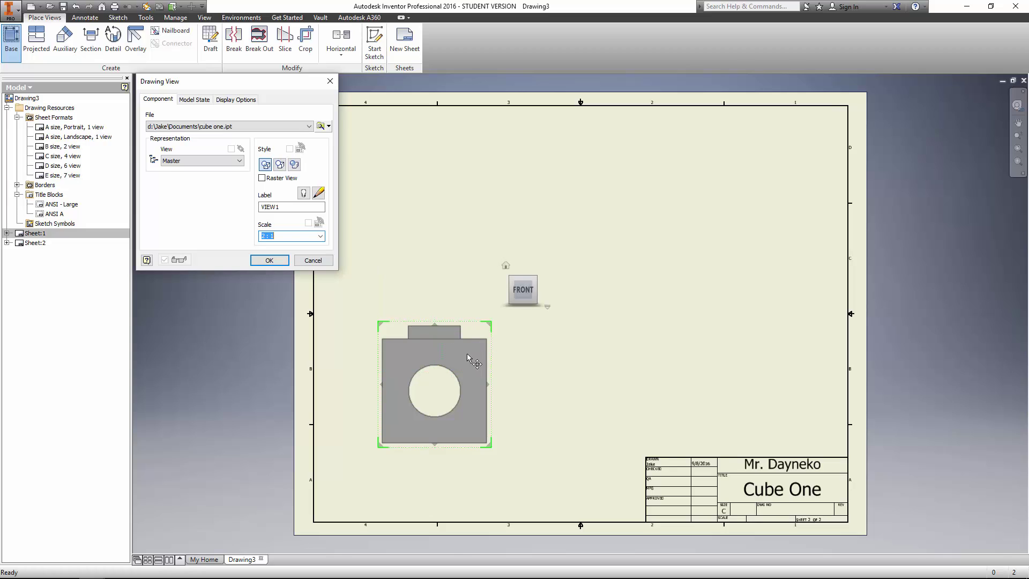
pyautogui.moveTo(467, 350); pyautogui.dragTo(467, 328)
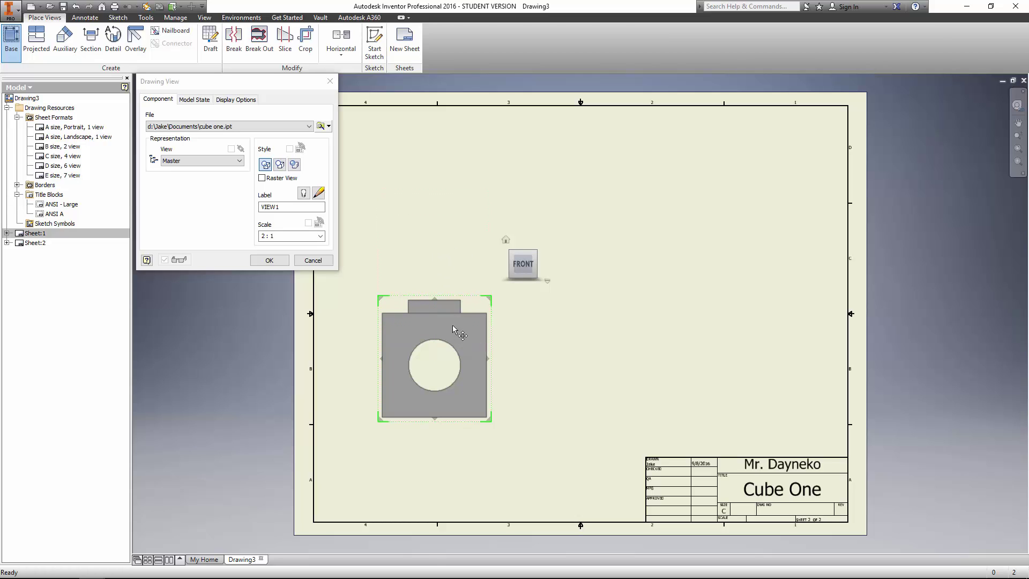
# Step: Add the projected top view above the front view, the side view beside it and an isometric view in the upper-right area of the sheet
pyautogui.click(446, 197)
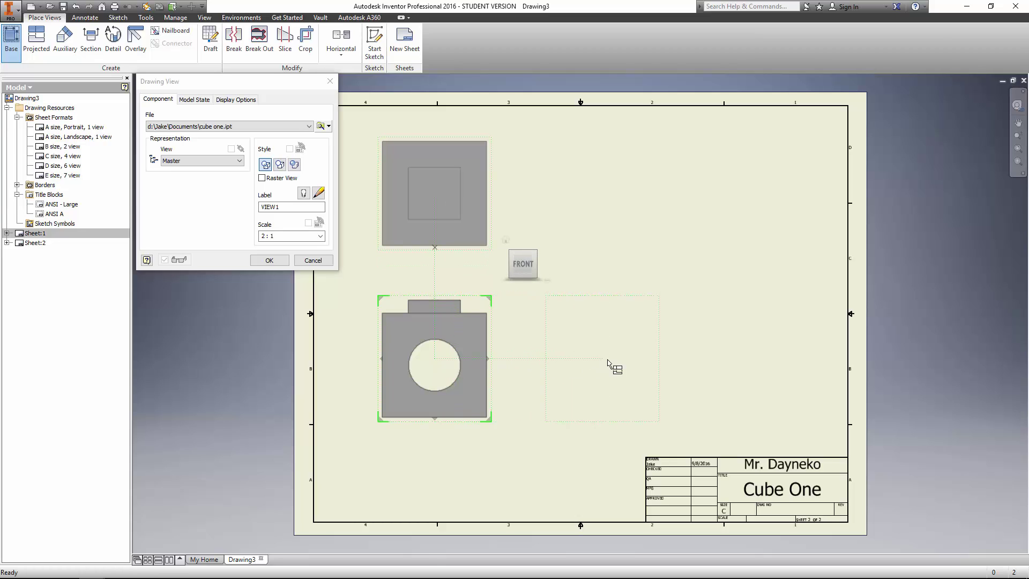
pyautogui.click(663, 363)
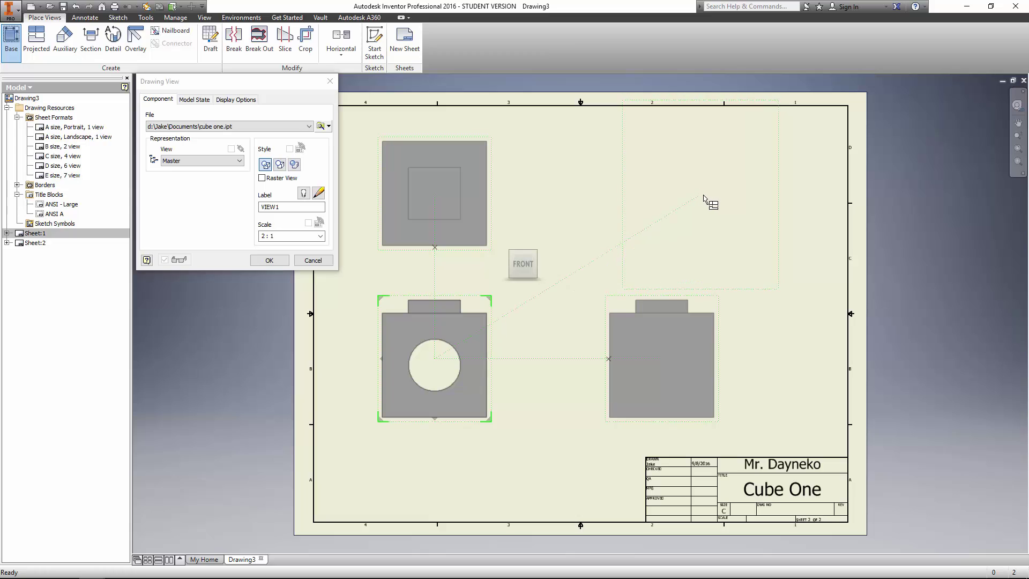
pyautogui.click(720, 194)
# Step: Reposition the front, side and isometric views to balance the sheet spacing, and create the views
pyautogui.moveTo(720, 194); pyautogui.dragTo(730, 204)
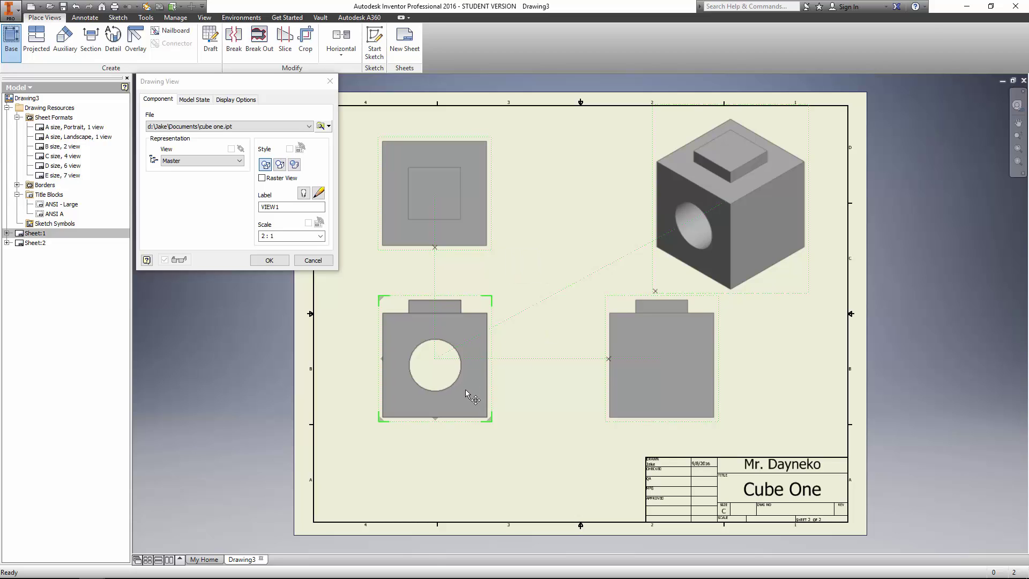
pyautogui.moveTo(453, 386); pyautogui.dragTo(453, 395)
pyautogui.moveTo(748, 250); pyautogui.dragTo(734, 241)
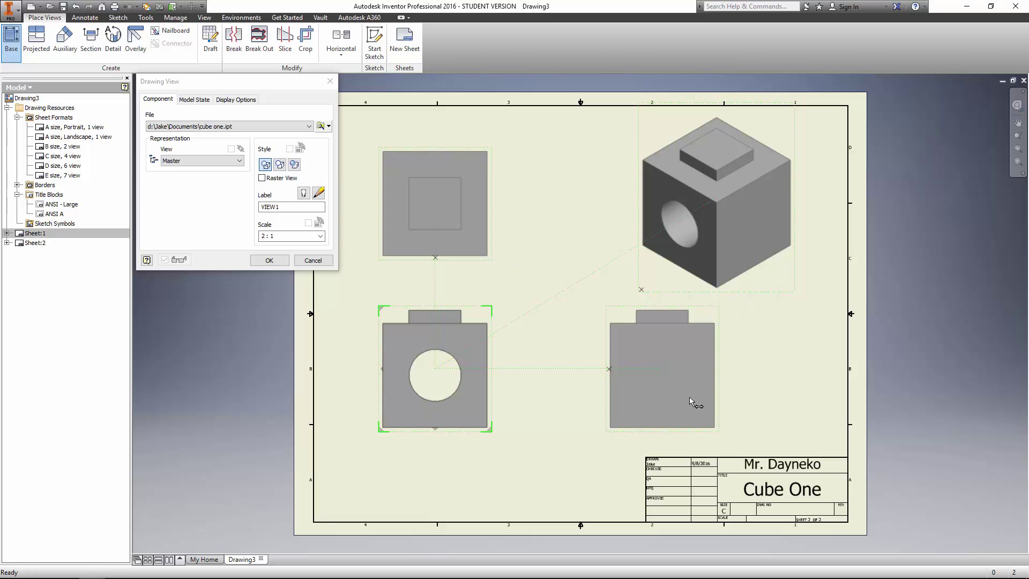
pyautogui.moveTo(692, 398); pyautogui.dragTo(677, 400)
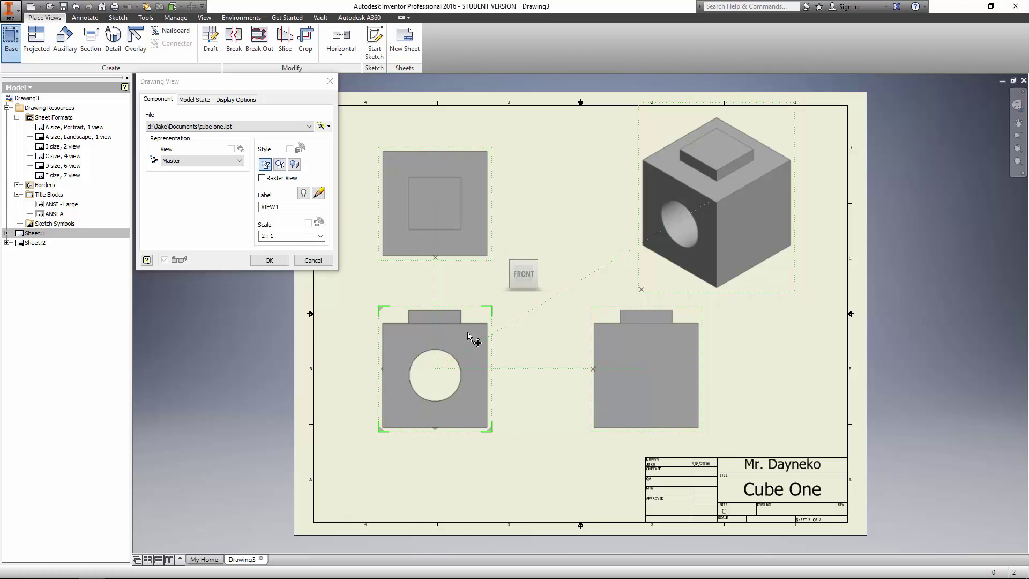
pyautogui.click(269, 261)
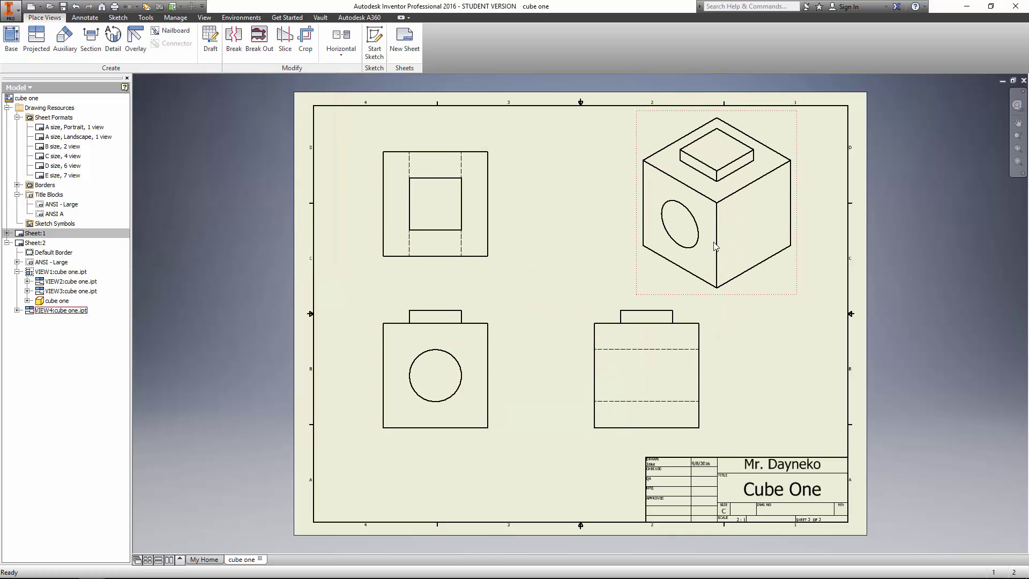
# Step: Edit the isometric view to use the shaded style
pyautogui.rightClick(750, 266)
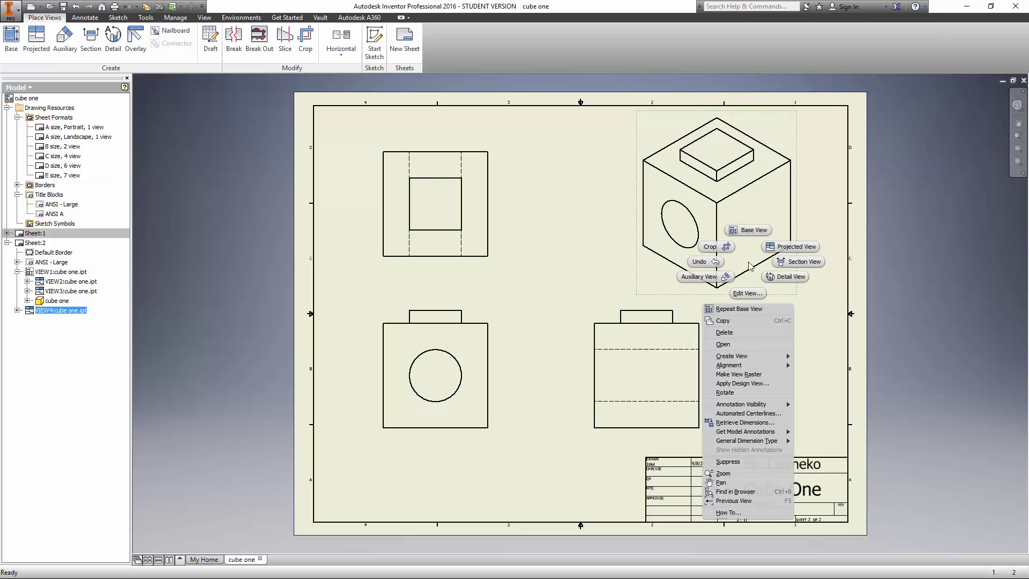
pyautogui.click(751, 293)
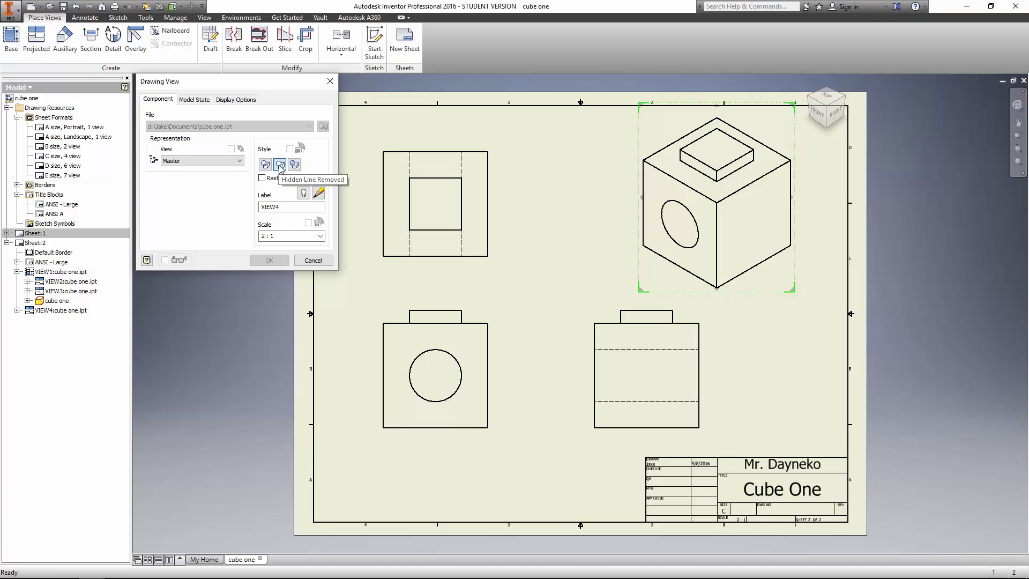
pyautogui.click(295, 164)
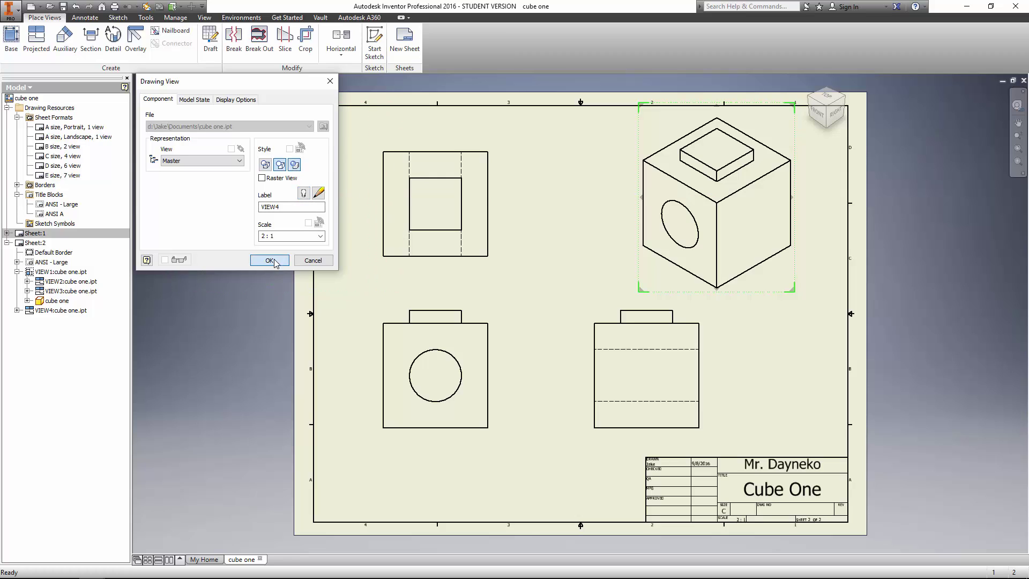
pyautogui.click(271, 260)
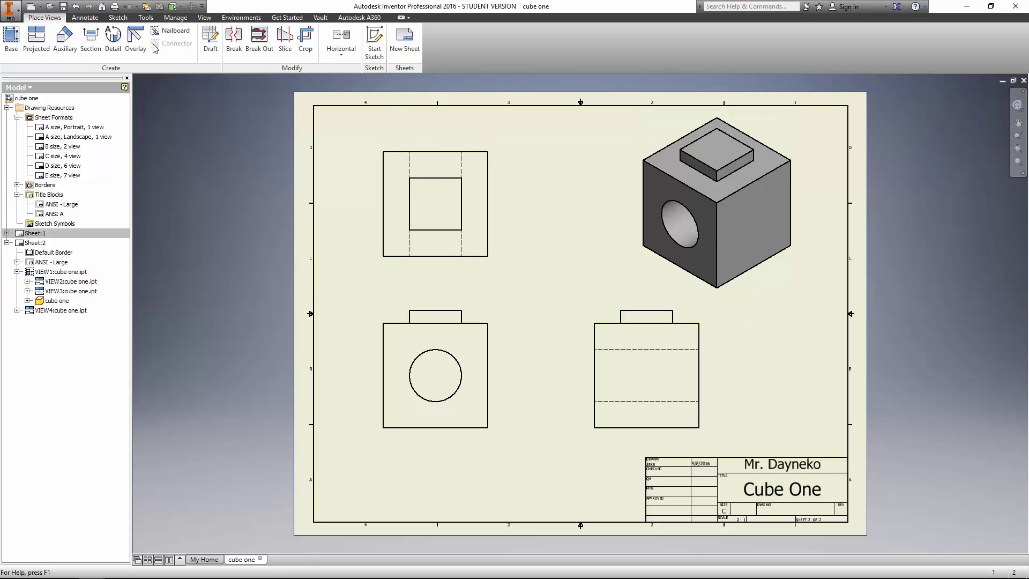
# Step: Add a center mark to the circular hole in the front view
pyautogui.click(92, 20)
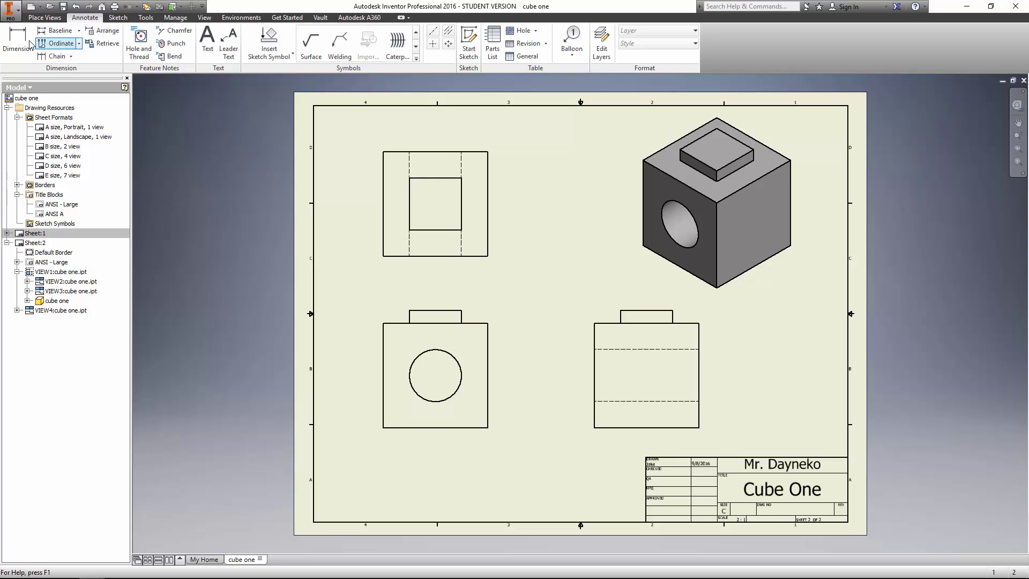
pyautogui.click(434, 45)
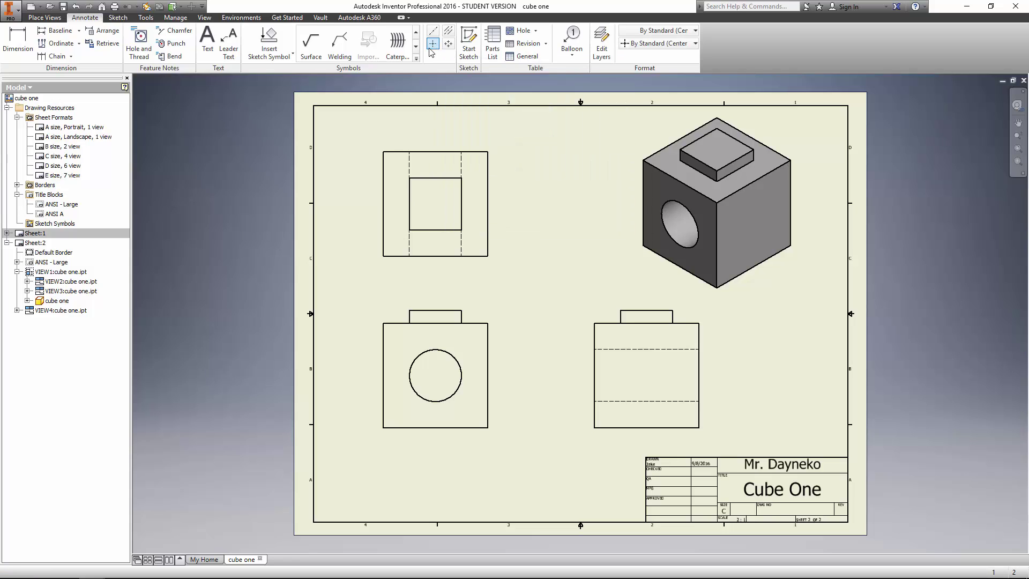
pyautogui.click(441, 351)
# Step: Draw the hole's centerlines vertically through the top view and horizontally through the side view, between opposite edge midpoints
pyautogui.click(432, 30)
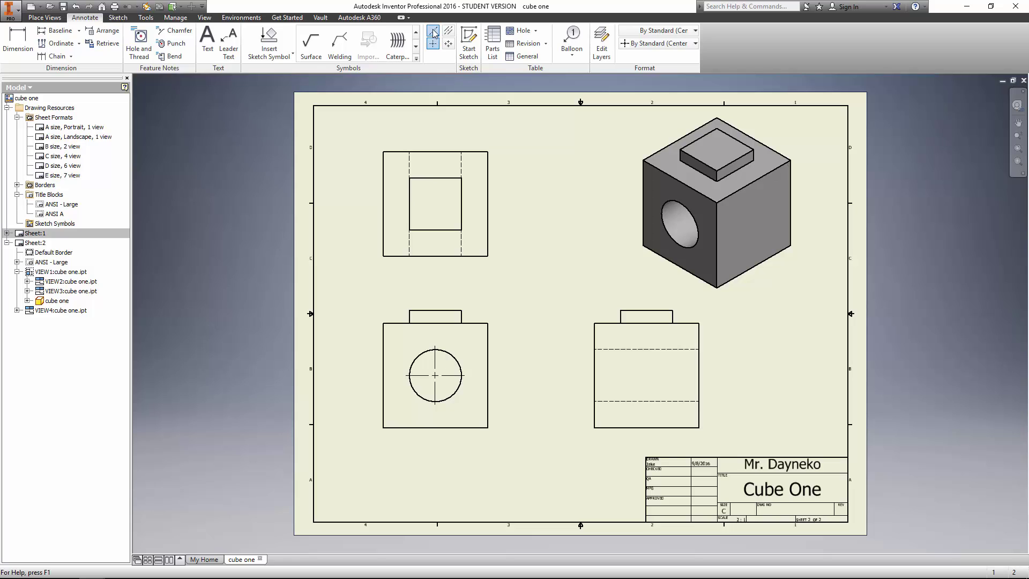
pyautogui.click(436, 256)
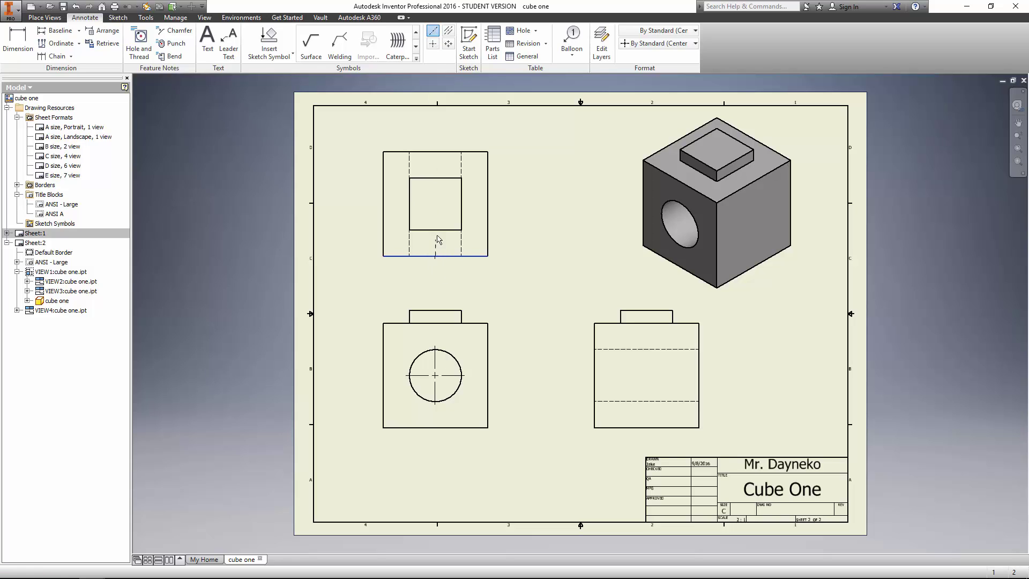
pyautogui.click(435, 152)
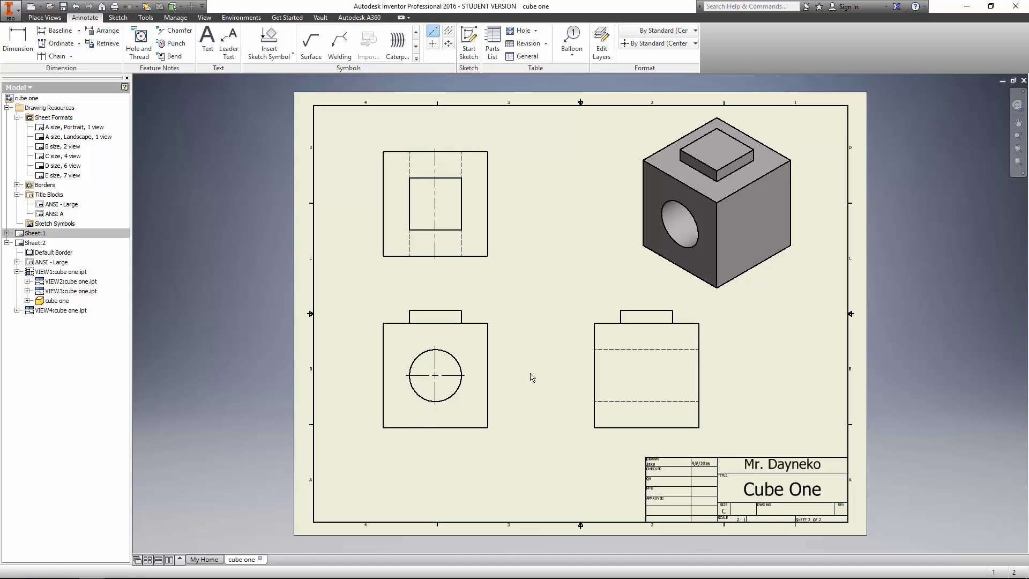
pyautogui.click(595, 376)
# Step: Dimension the height of the hole's center above the front view's bottom edge, placing it beside the view
pyautogui.click(18, 42)
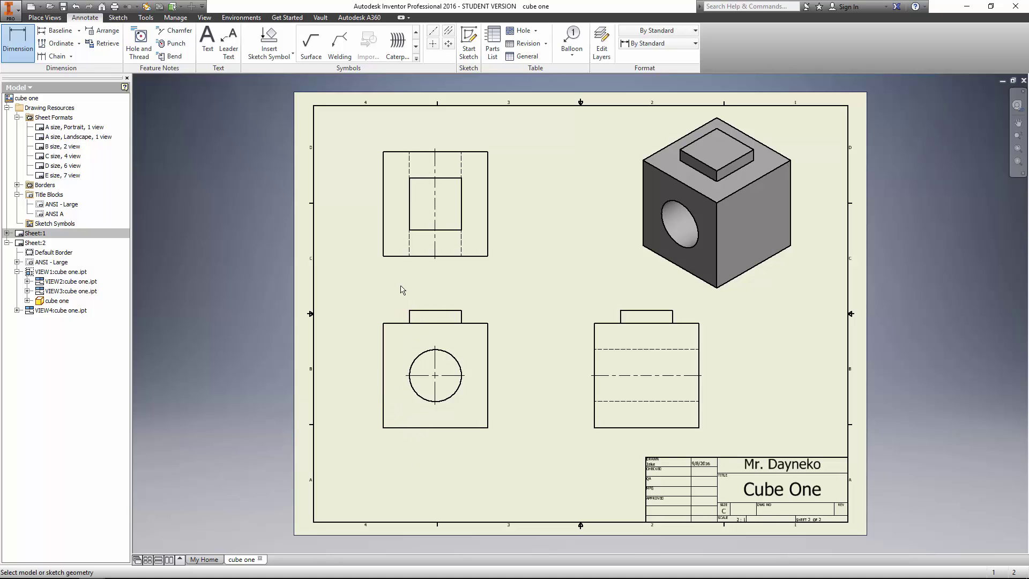
pyautogui.click(405, 428)
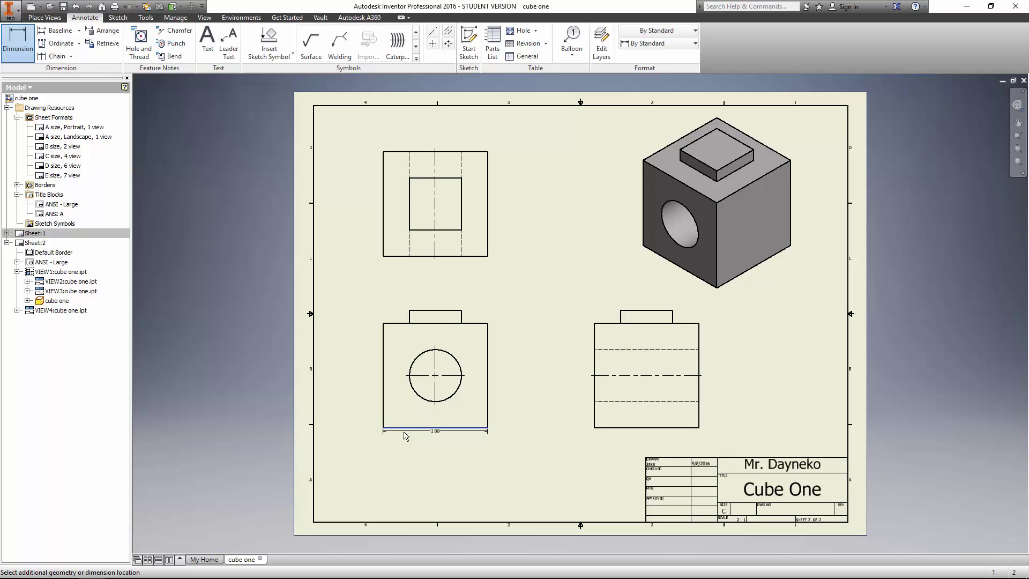
pyautogui.click(436, 375)
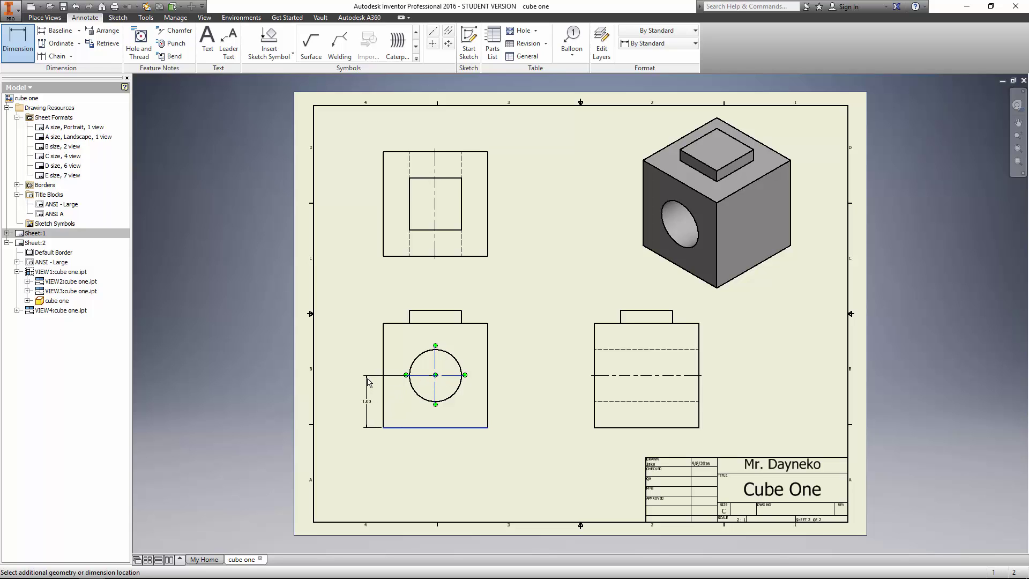
pyautogui.click(367, 382)
pyautogui.click(377, 267)
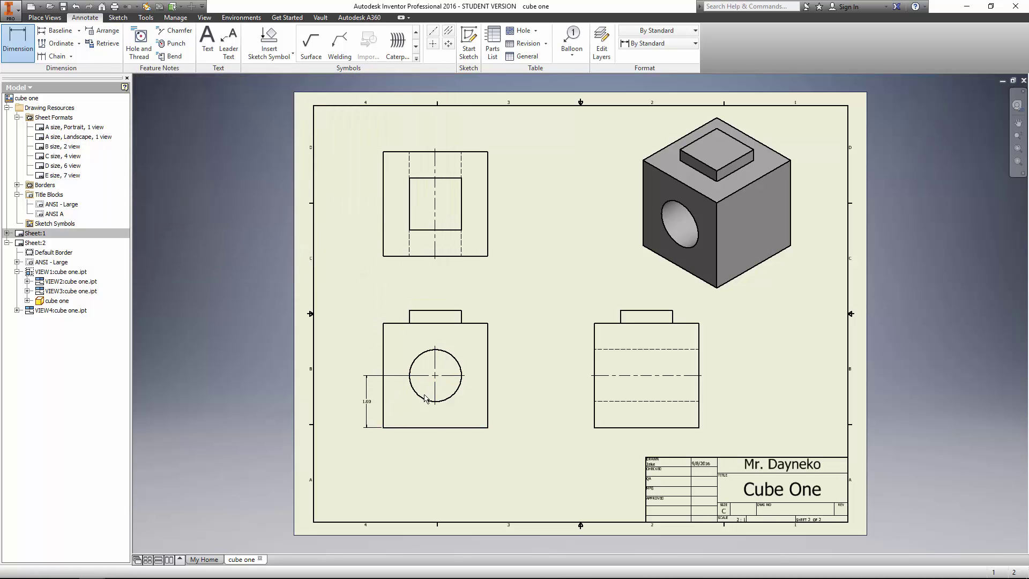
# Step: Dimension the cube body's height and the overall height including the raised boss, both from the front view's bottom edge
pyautogui.click(429, 427)
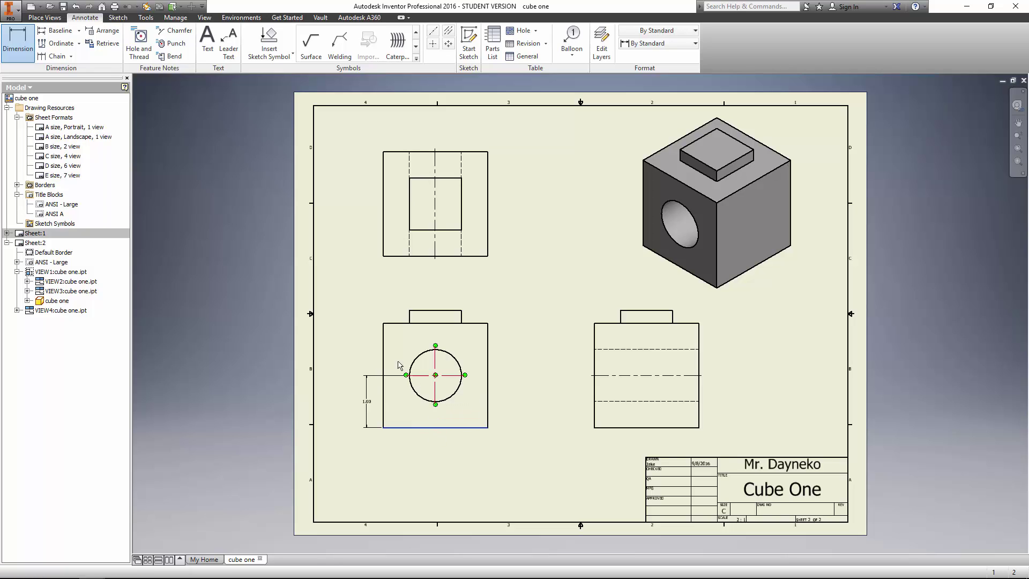
pyautogui.click(389, 323)
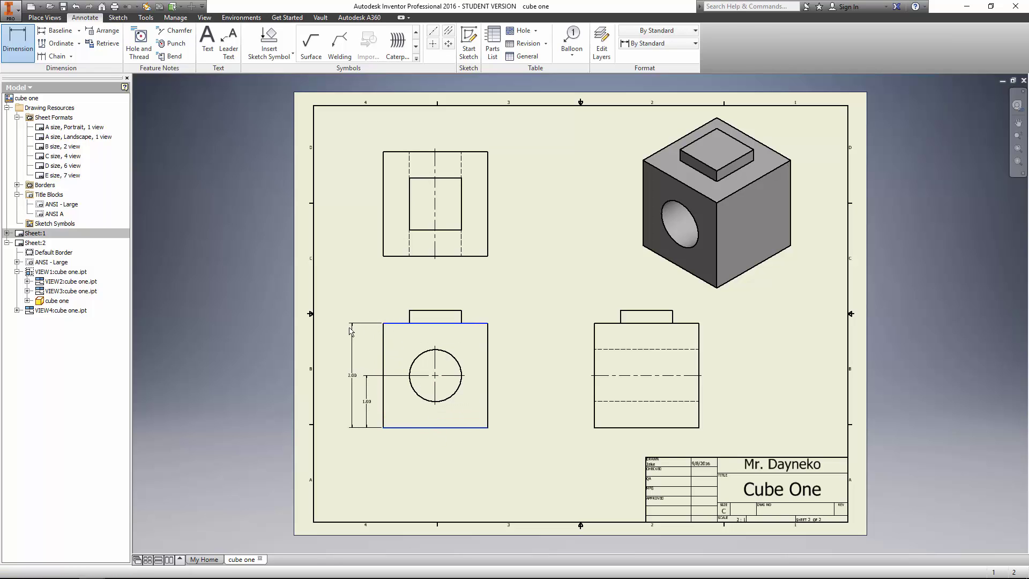
pyautogui.click(356, 376)
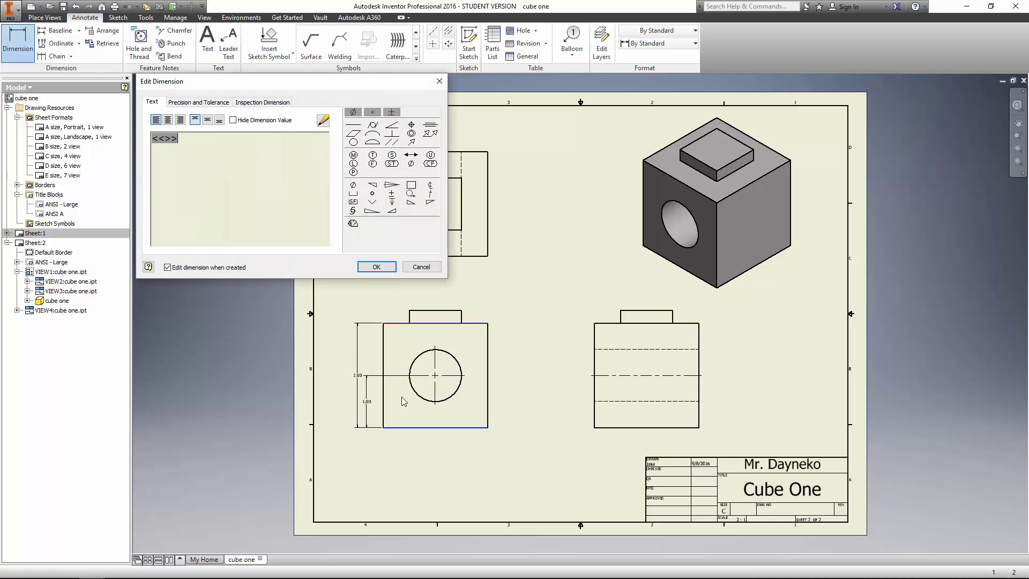
pyautogui.click(377, 267)
pyautogui.click(419, 427)
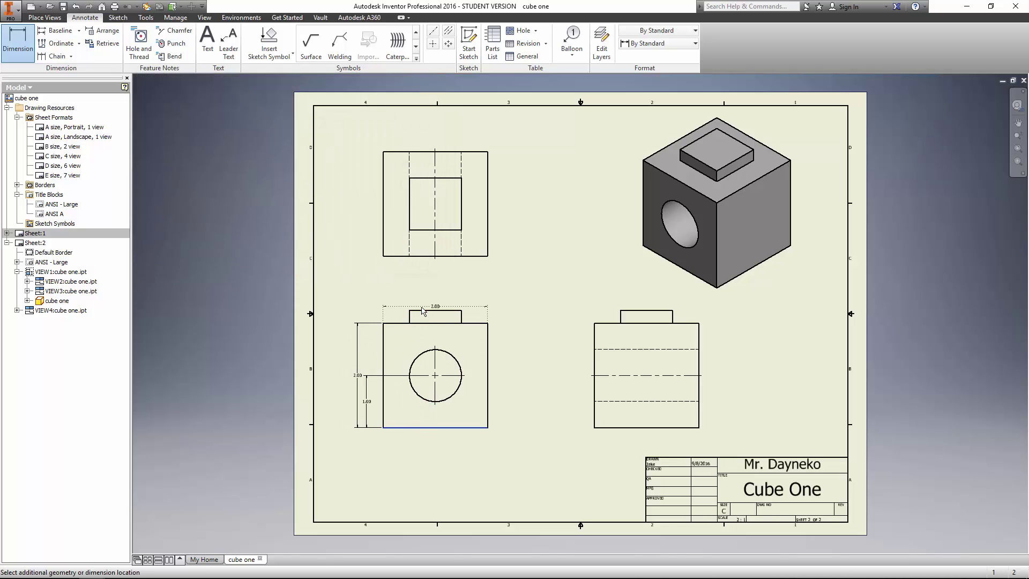
pyautogui.click(426, 311)
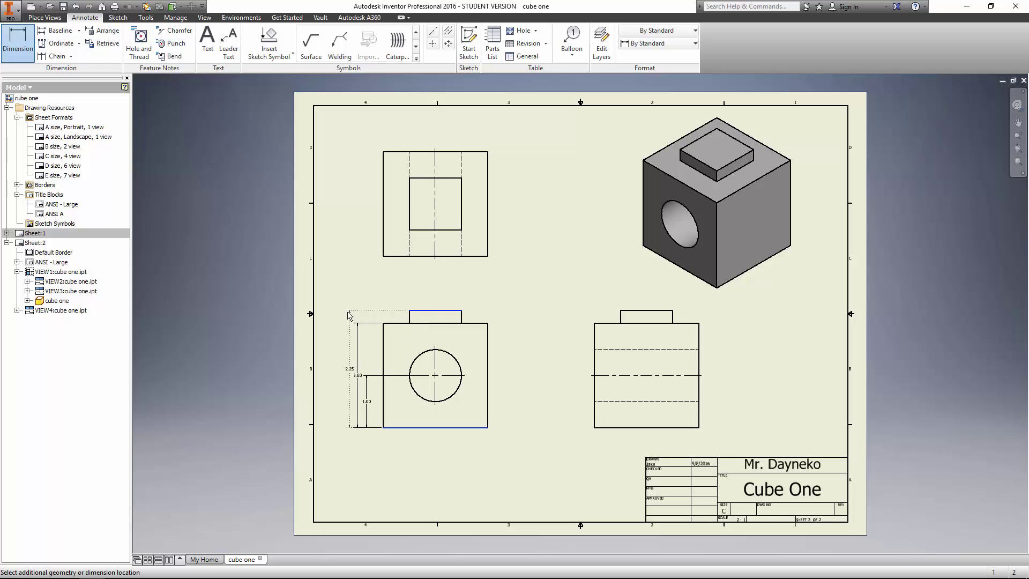
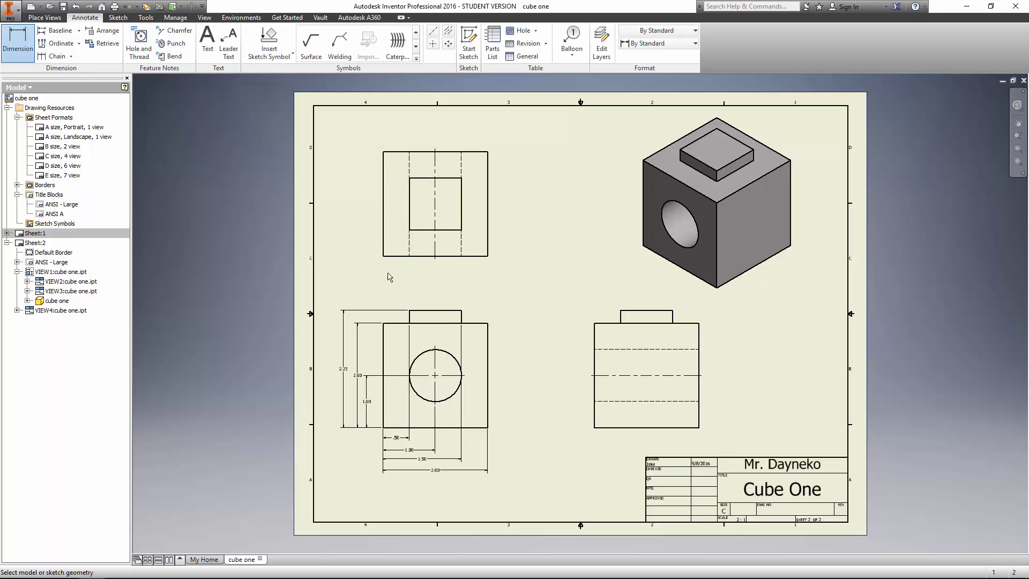
# Step: In the top view, dimension the distances from the cube's lower edge to the near and far edges of the inner square
pyautogui.click(396, 257)
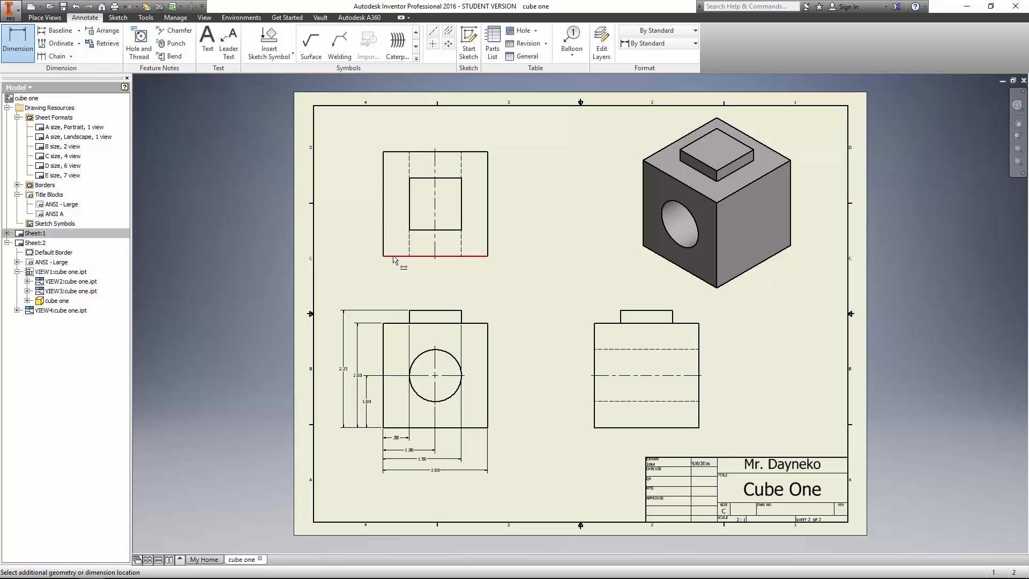
pyautogui.click(423, 231)
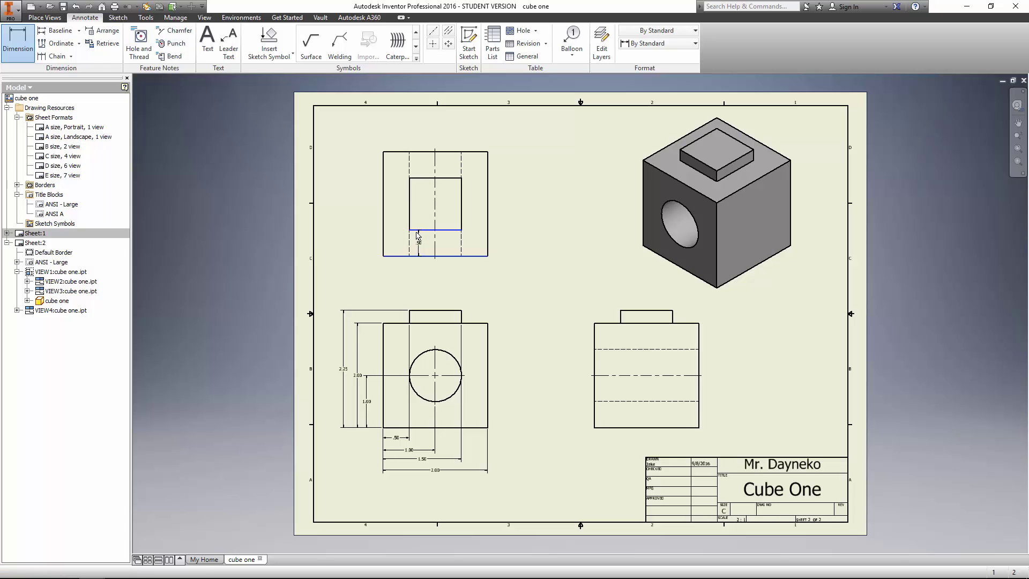
pyautogui.click(376, 238)
pyautogui.click(372, 264)
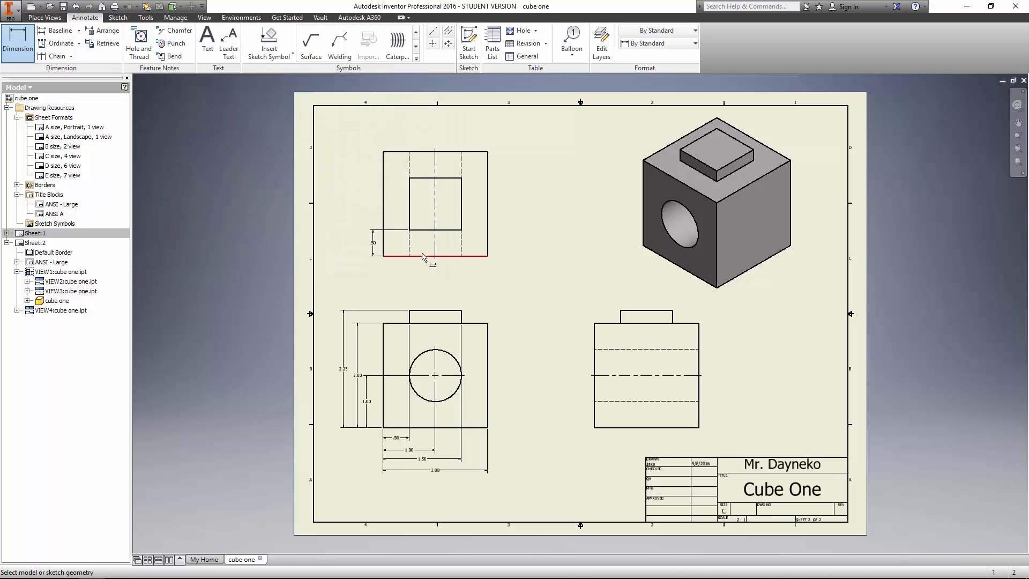
pyautogui.click(423, 256)
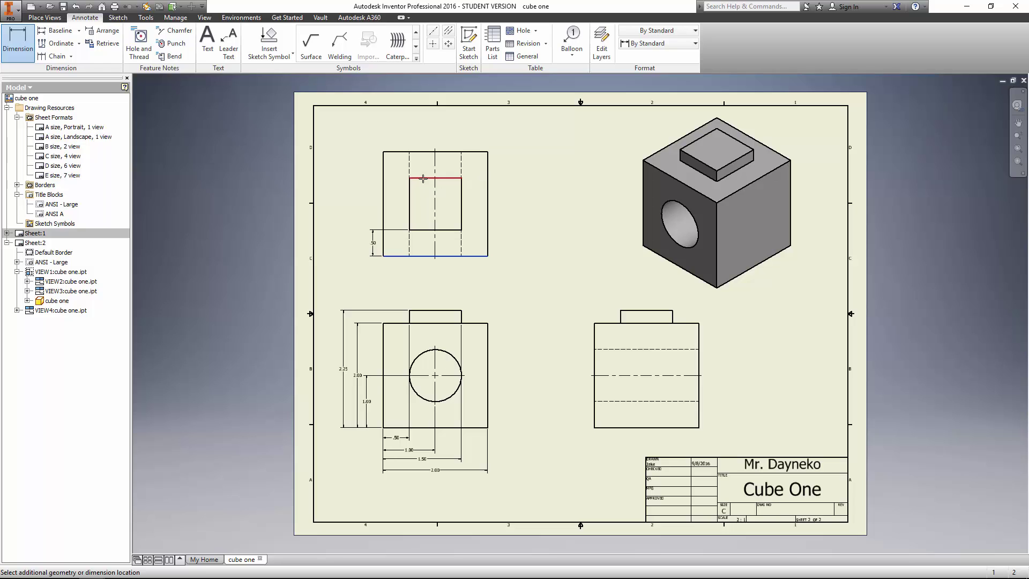
pyautogui.click(424, 178)
pyautogui.click(364, 187)
pyautogui.click(383, 267)
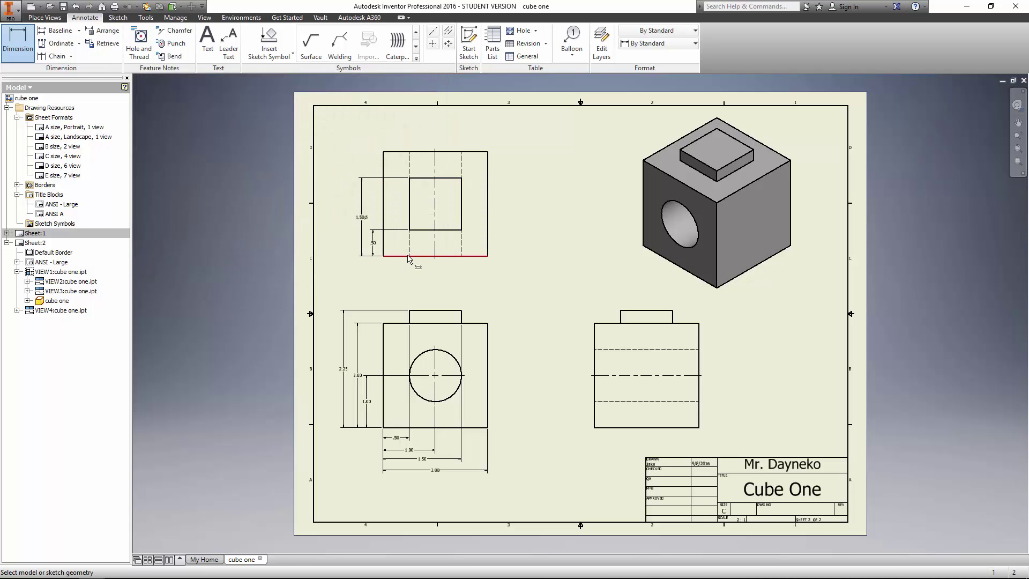
# Step: Dimension the cube's full depth in the top view, appending the circled M symbol to the dimension text
pyautogui.click(410, 255)
pyautogui.click(399, 151)
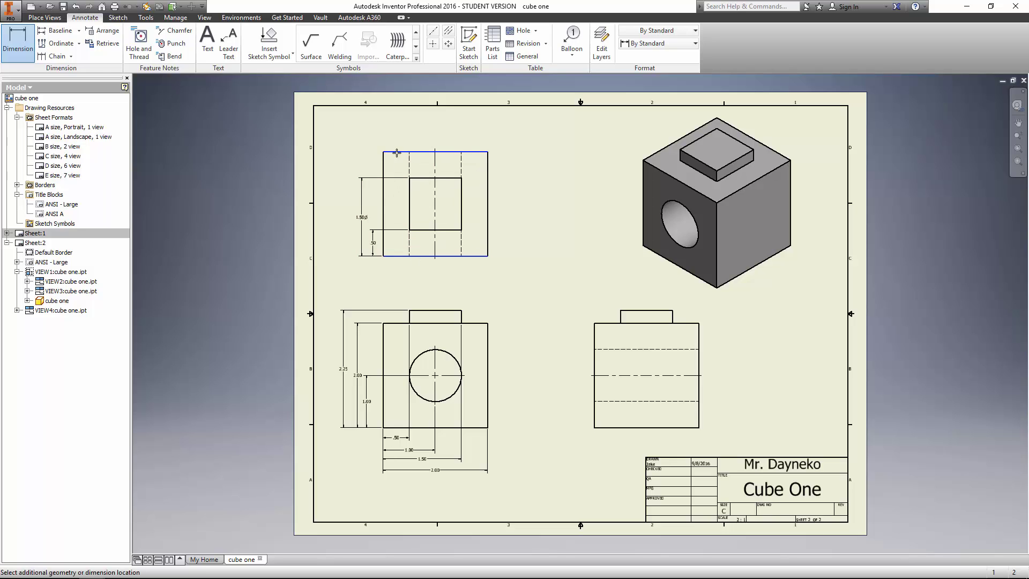
pyautogui.click(349, 160)
pyautogui.click(353, 155)
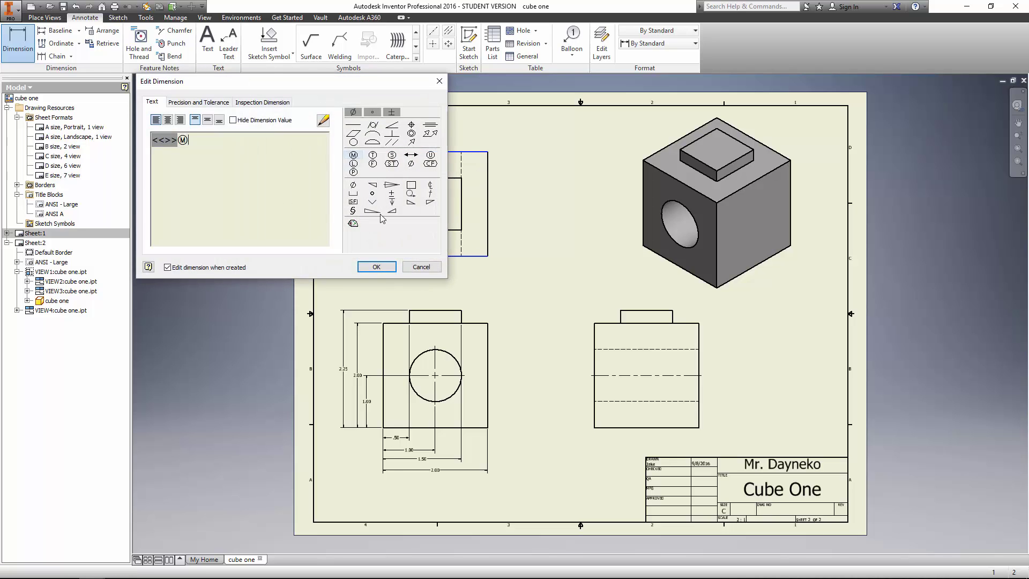
pyautogui.click(376, 268)
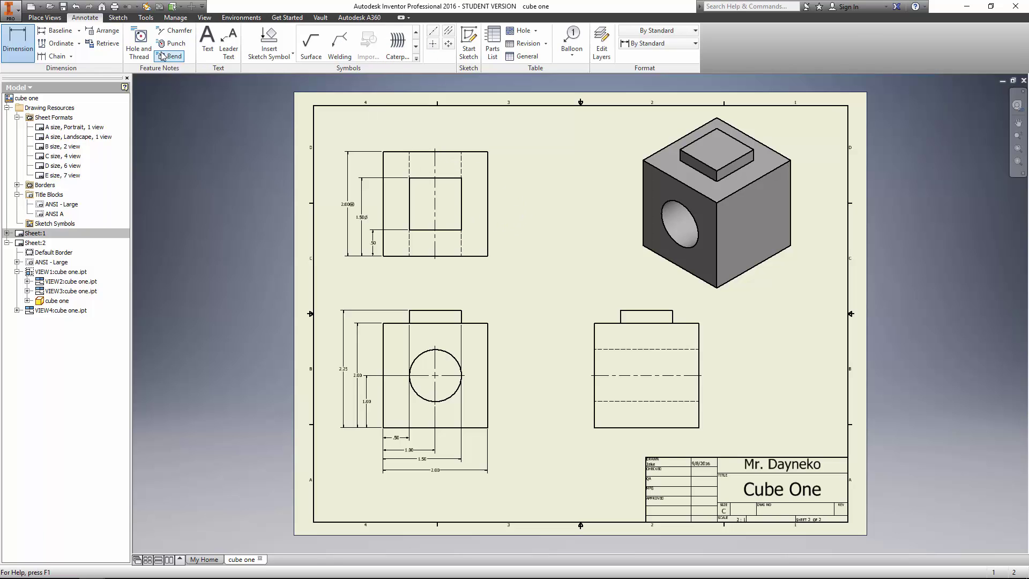
# Step: Dimension the hole's diameter in the front view, placing the text above the view's upper right corner
pyautogui.click(453, 357)
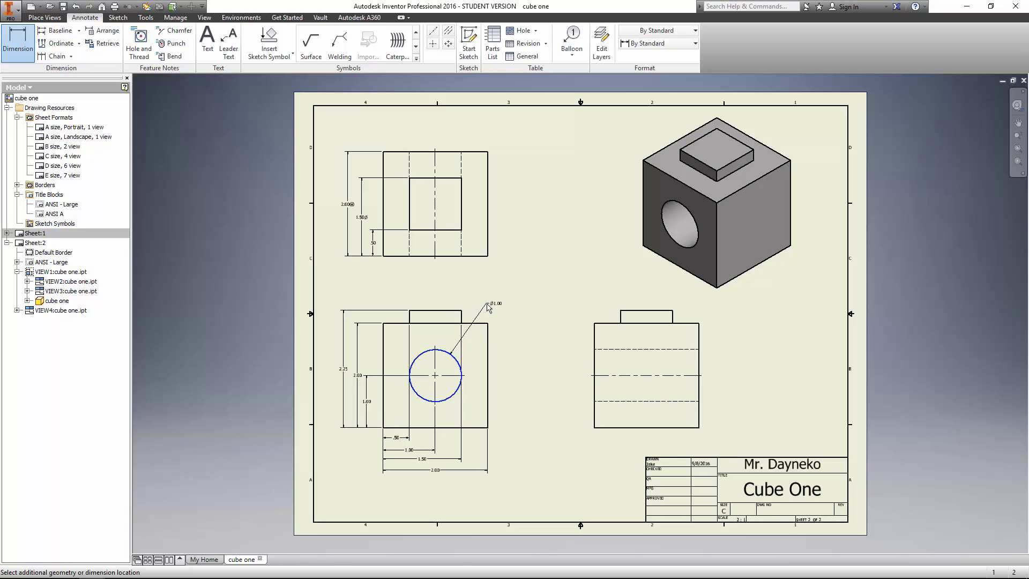
pyautogui.click(488, 307)
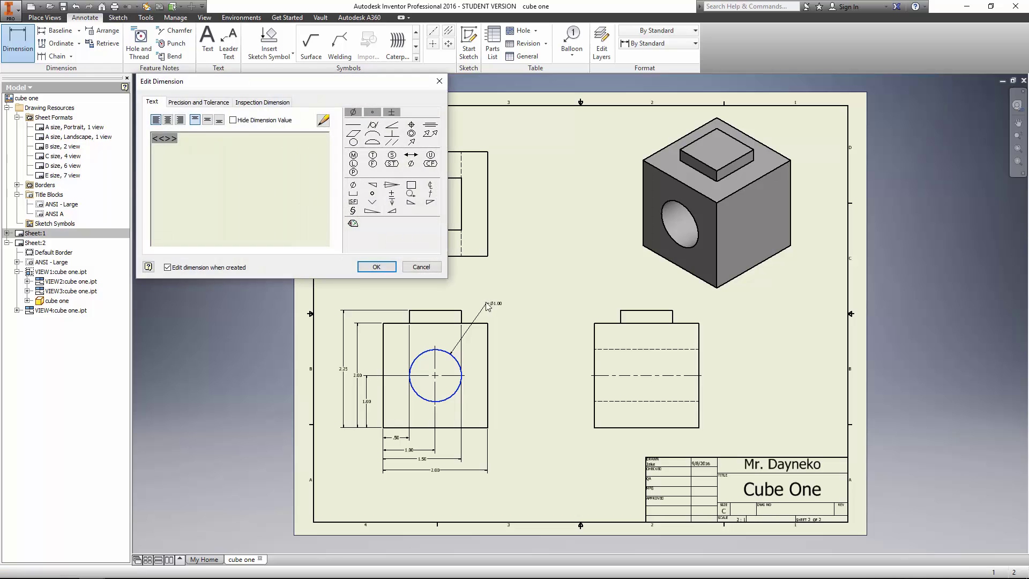
pyautogui.click(377, 267)
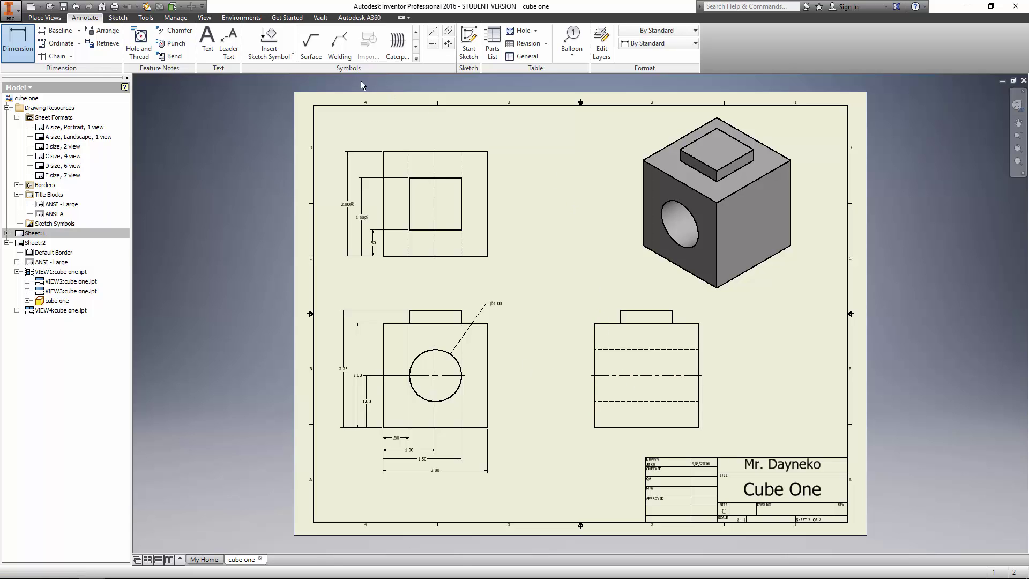
# Step: Add a 0.500 in high text label reading "Top" beneath the top view
pyautogui.click(212, 37)
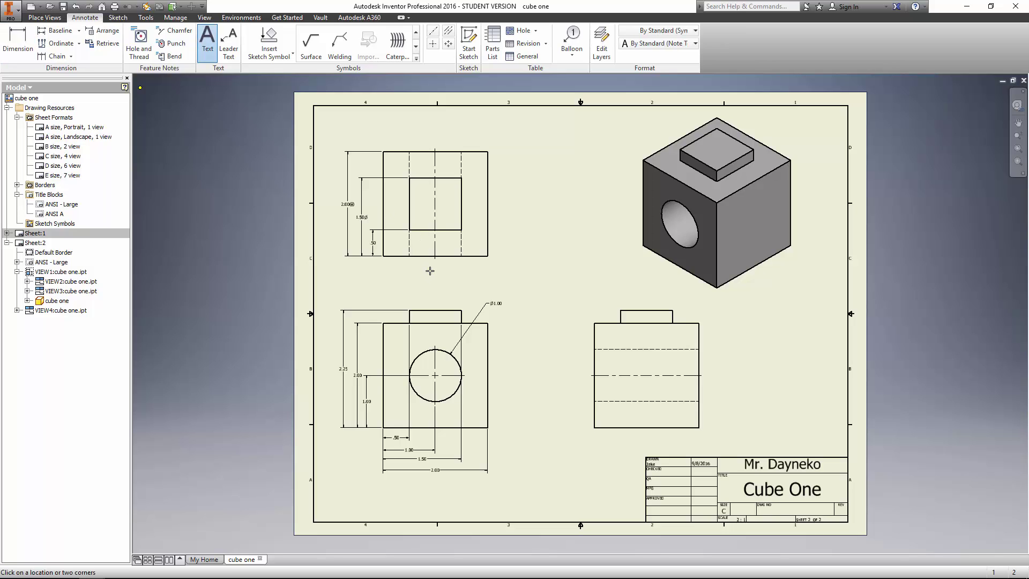
pyautogui.moveTo(428, 269); pyautogui.dragTo(486, 292)
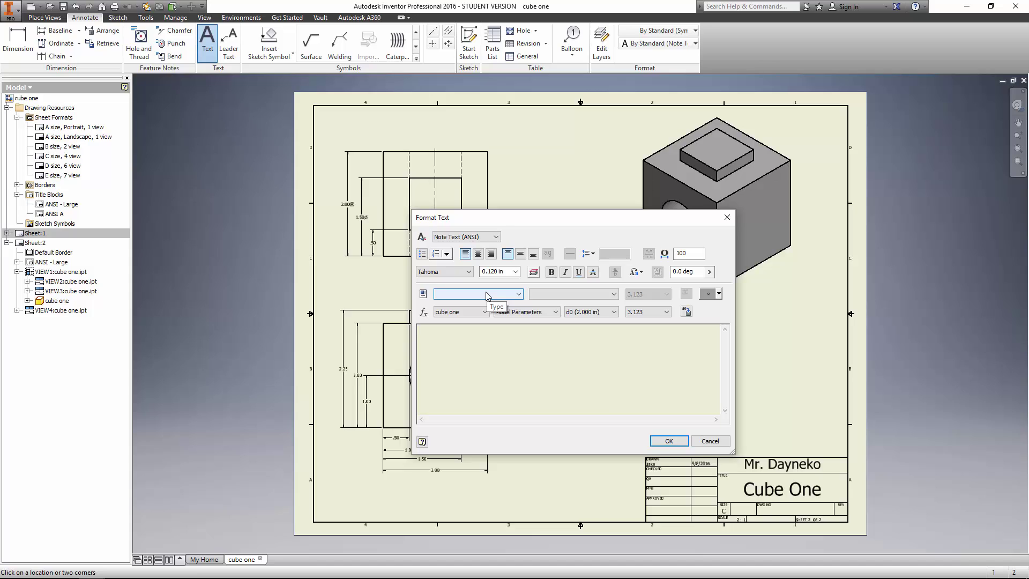
pyautogui.click(494, 271)
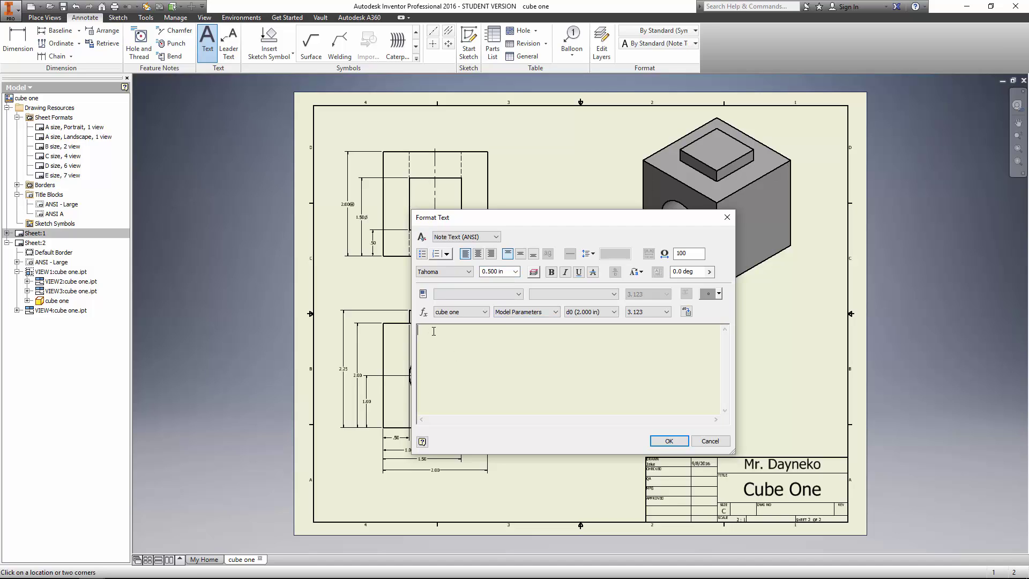
pyautogui.write('Top')
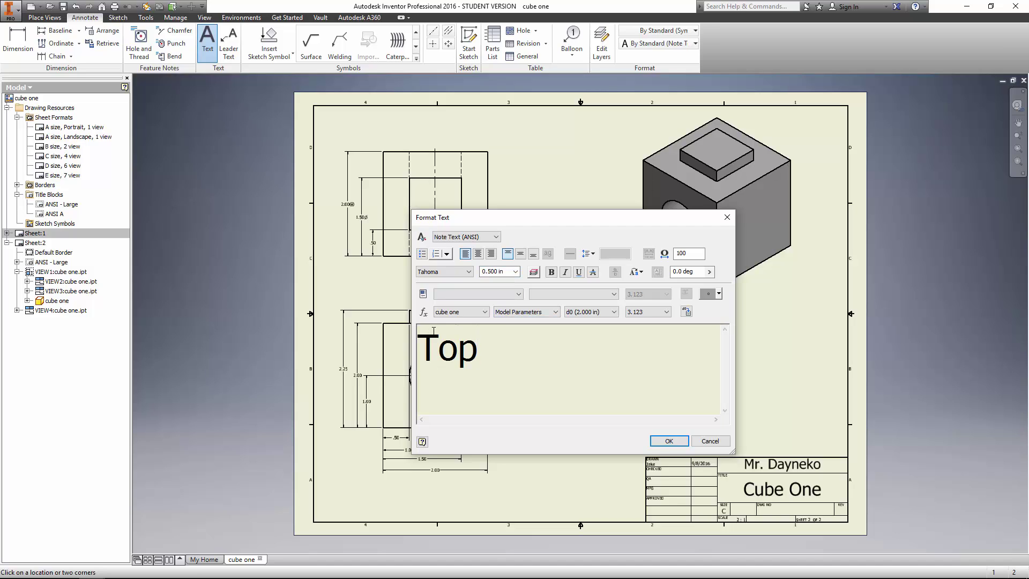
pyautogui.click(669, 441)
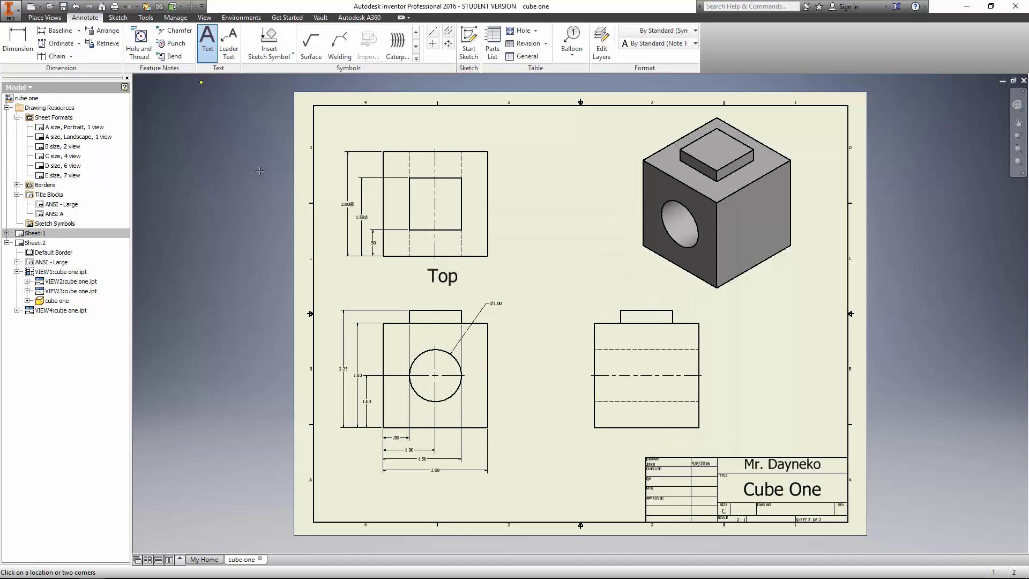
# Step: Add a 0.500 in high text label reading "FRONT" beneath the front view's dimensions
pyautogui.moveTo(436, 479); pyautogui.dragTo(509, 509)
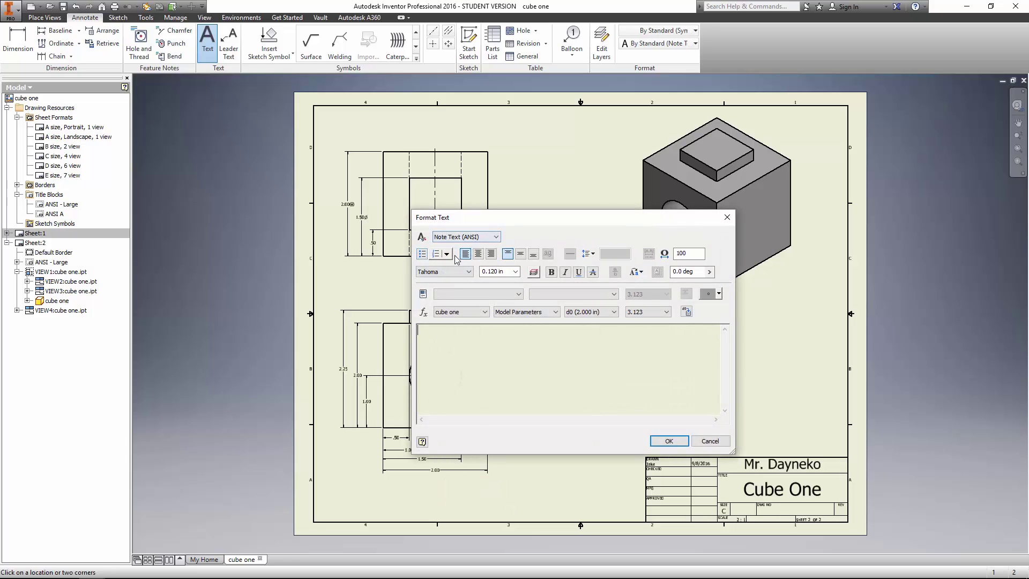
pyautogui.moveTo(508, 271); pyautogui.dragTo(482, 272)
pyautogui.write('FRONT')
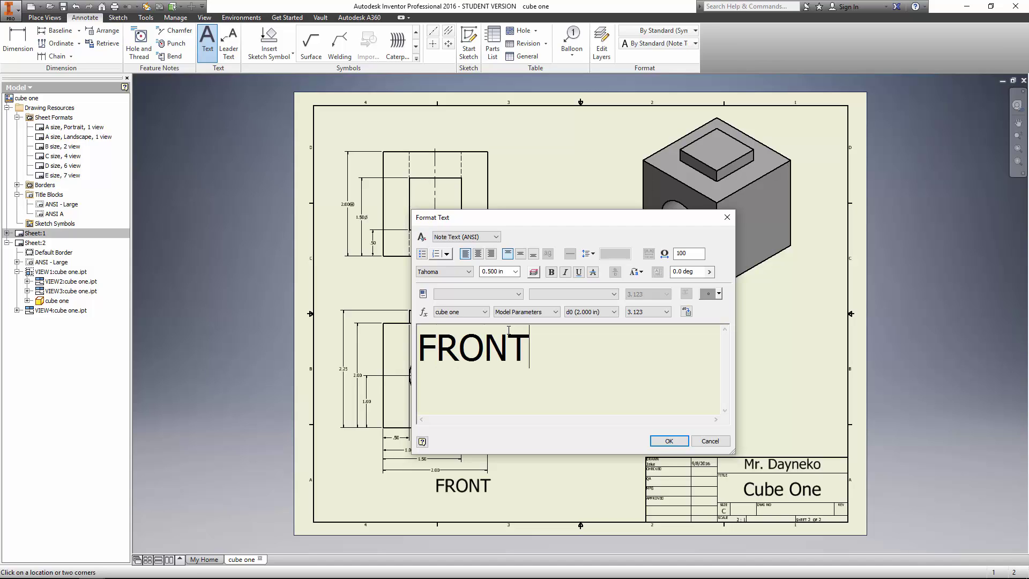
pyautogui.click(669, 441)
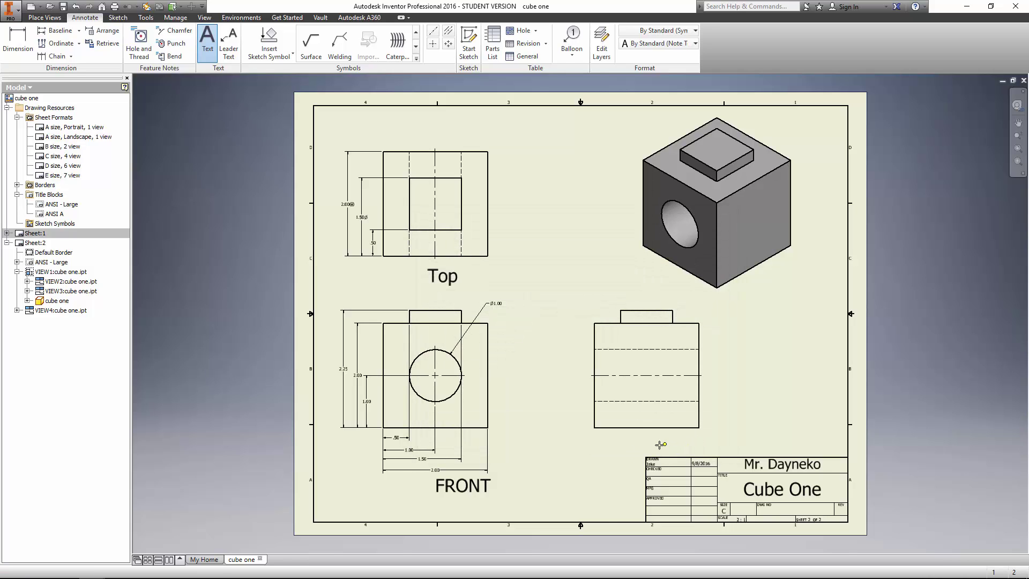
# Step: Add a 0.500 in high text label reading "SIDE" in capitals beneath the side view
pyautogui.moveTo(621, 447); pyautogui.dragTo(663, 457)
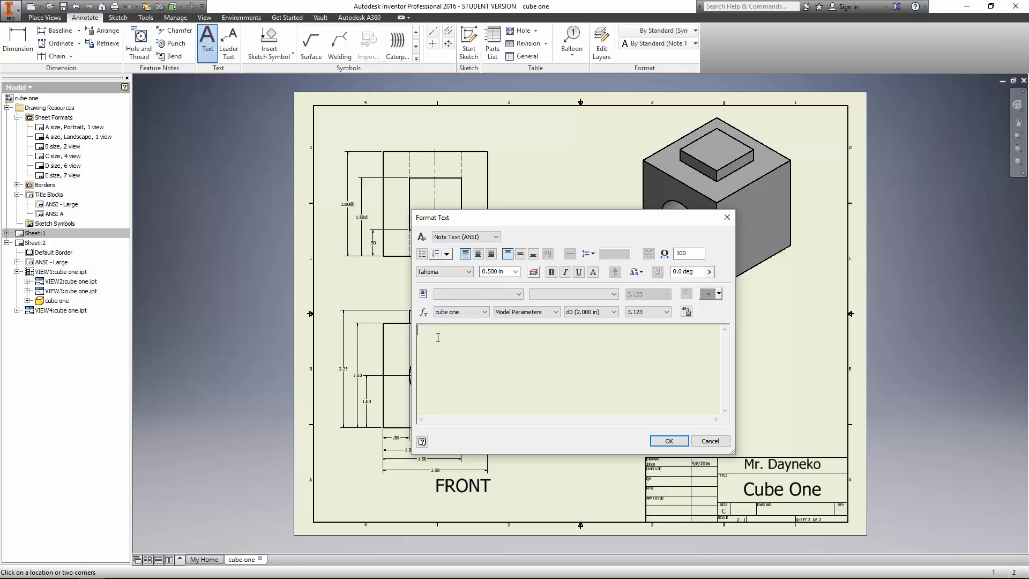
pyautogui.write('Side')
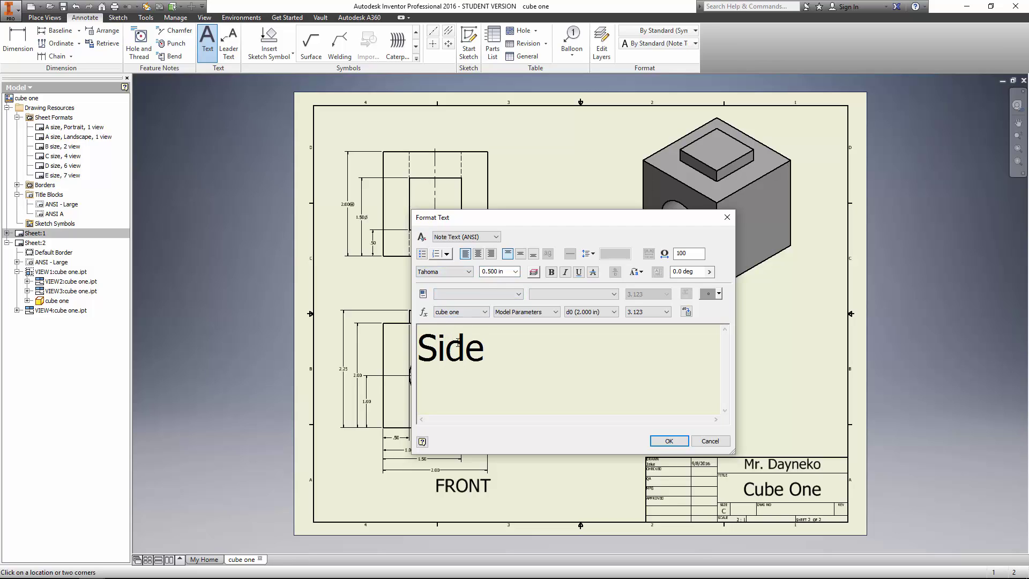
pyautogui.press('BackSpace')
pyautogui.press('BackSpace')
pyautogui.press('BackSpace')
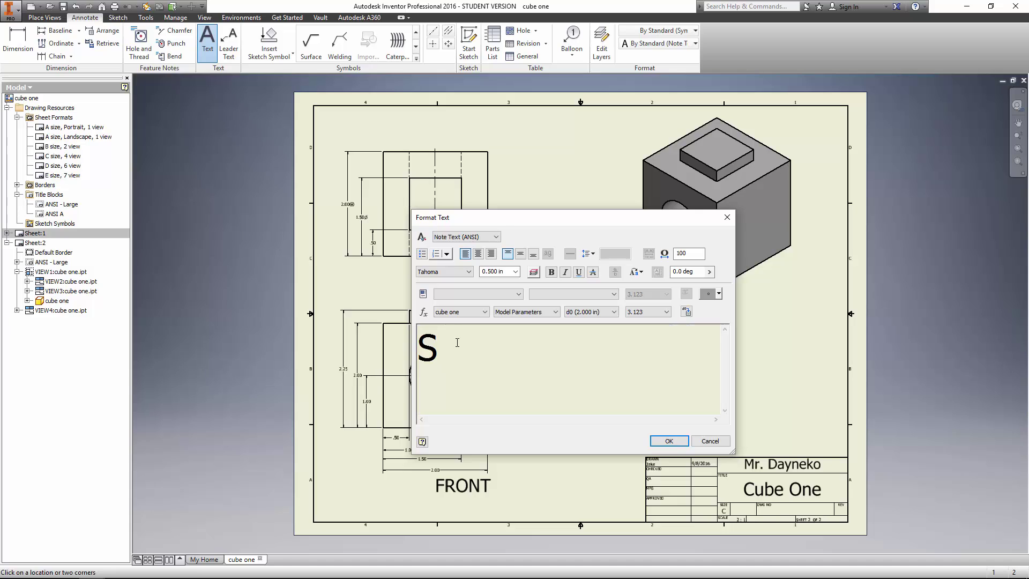
pyautogui.write('IDE')
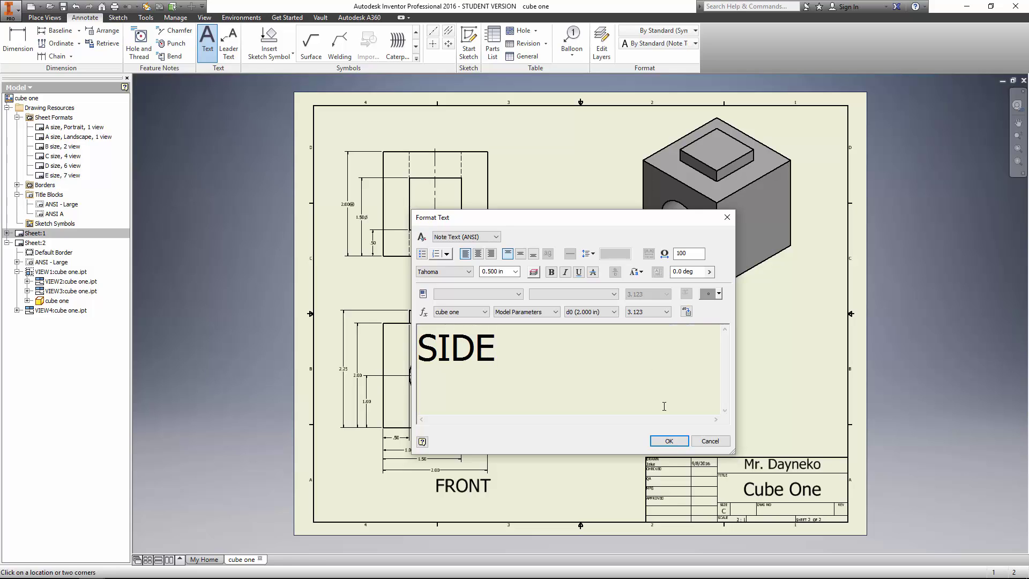
pyautogui.click(684, 444)
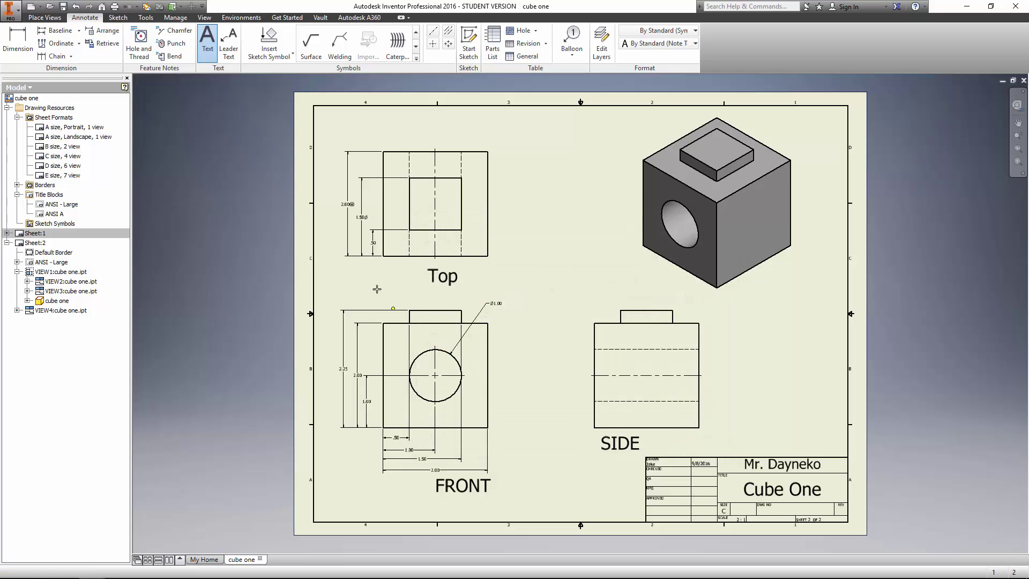
pyautogui.click(447, 279)
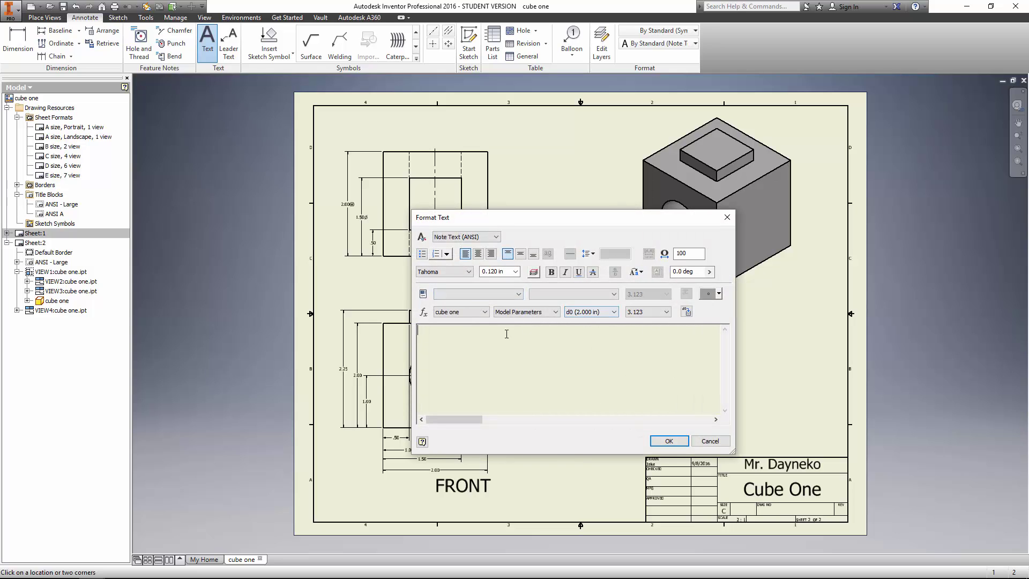
pyautogui.click(727, 217)
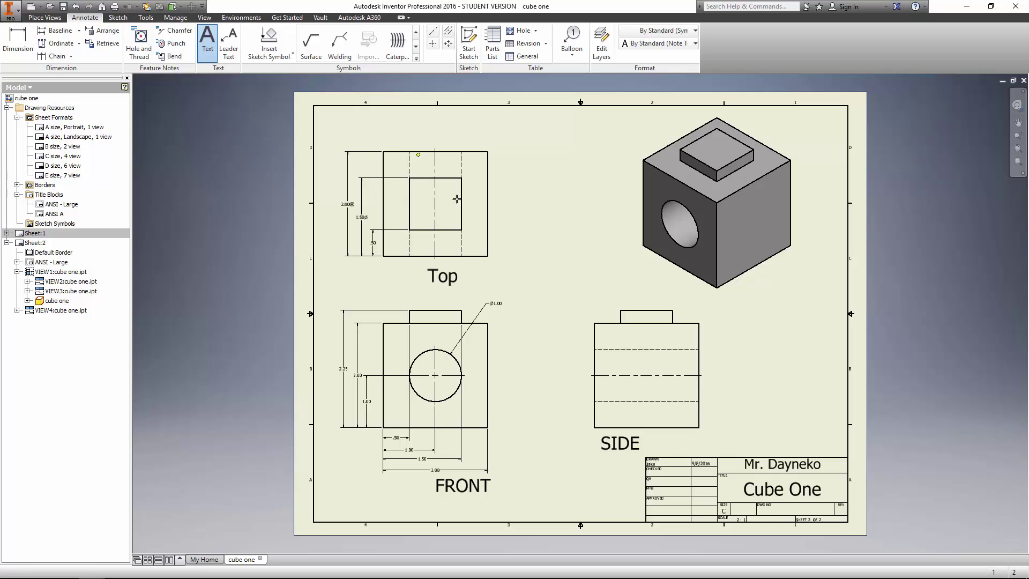
pyautogui.press('Escape')
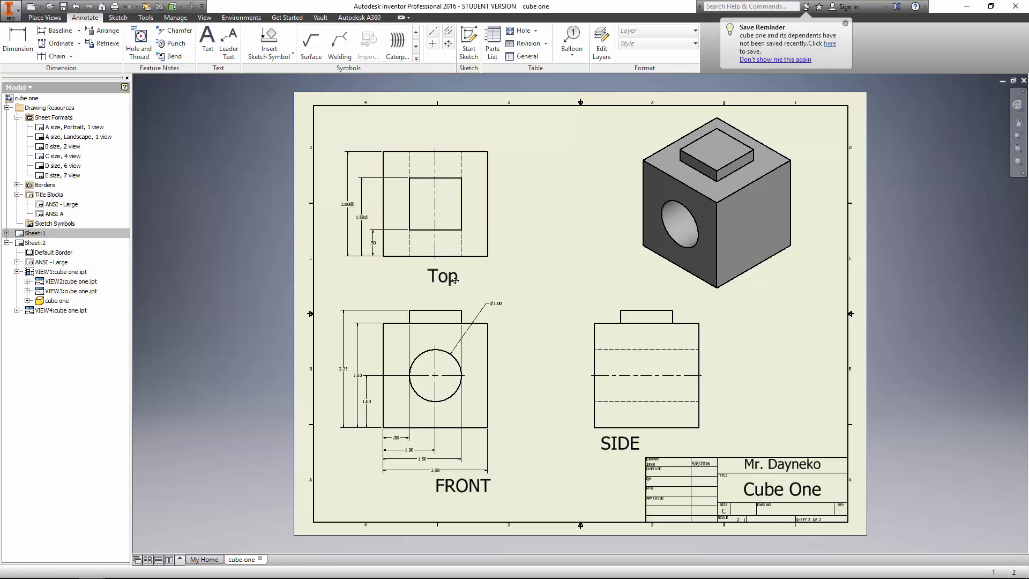
pyautogui.doubleClick(451, 278)
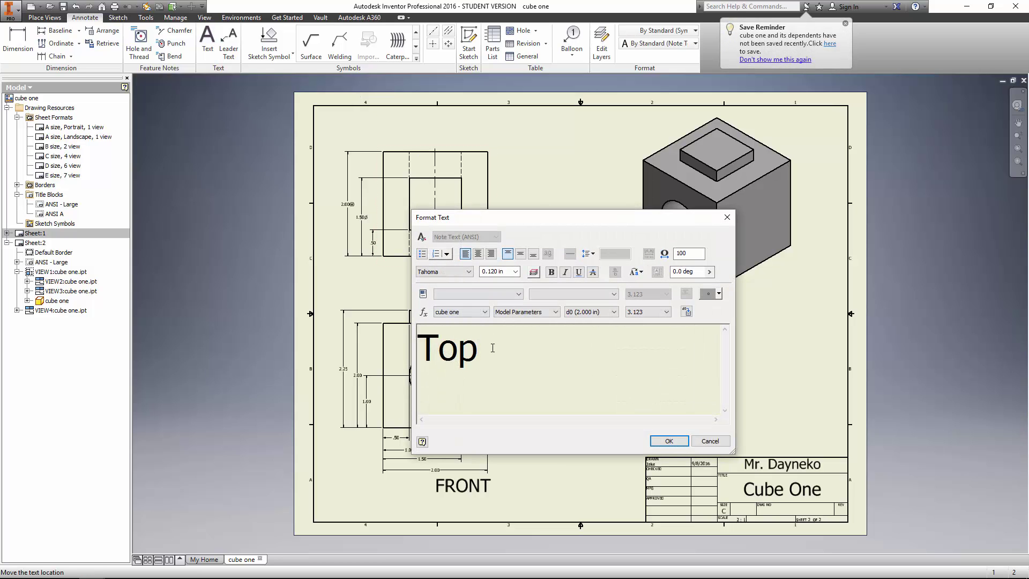
pyautogui.click(728, 217)
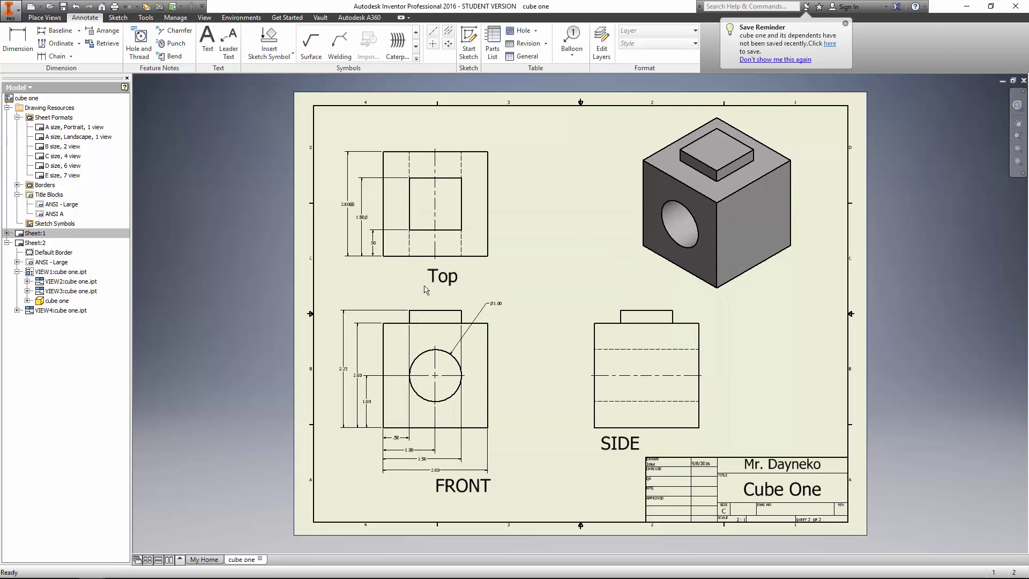
pyautogui.click(207, 48)
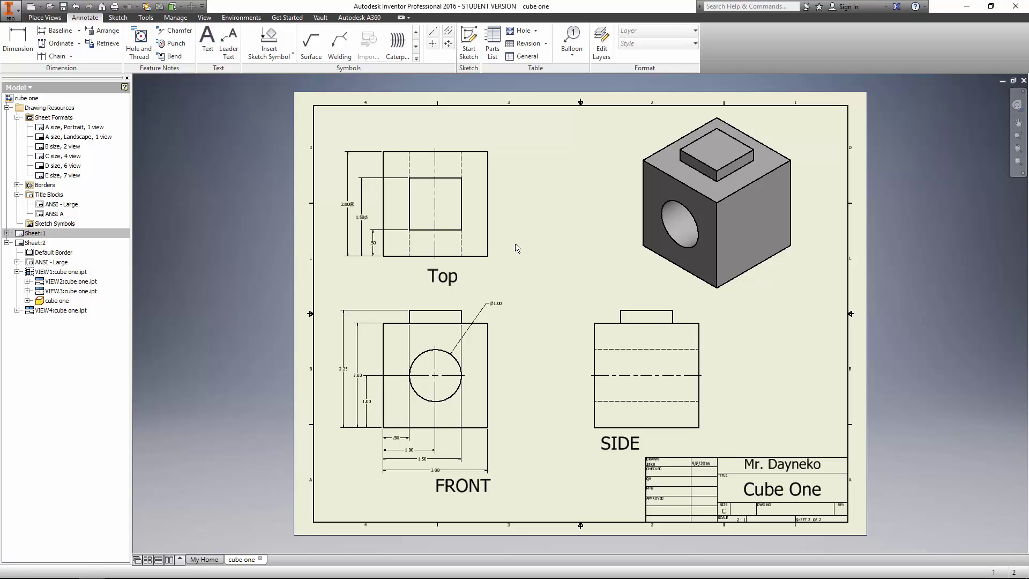
pyautogui.press('Escape')
# Step: Change the top view's label to all capitals so it reads "TOP"
pyautogui.click(450, 281)
pyautogui.doubleClick(450, 281)
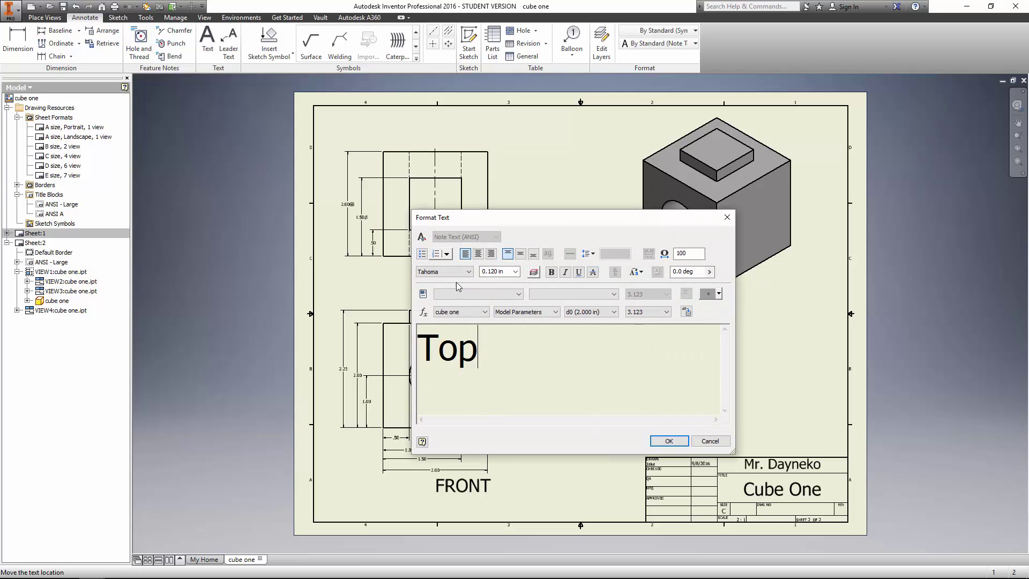
pyautogui.moveTo(479, 351); pyautogui.dragTo(440, 355)
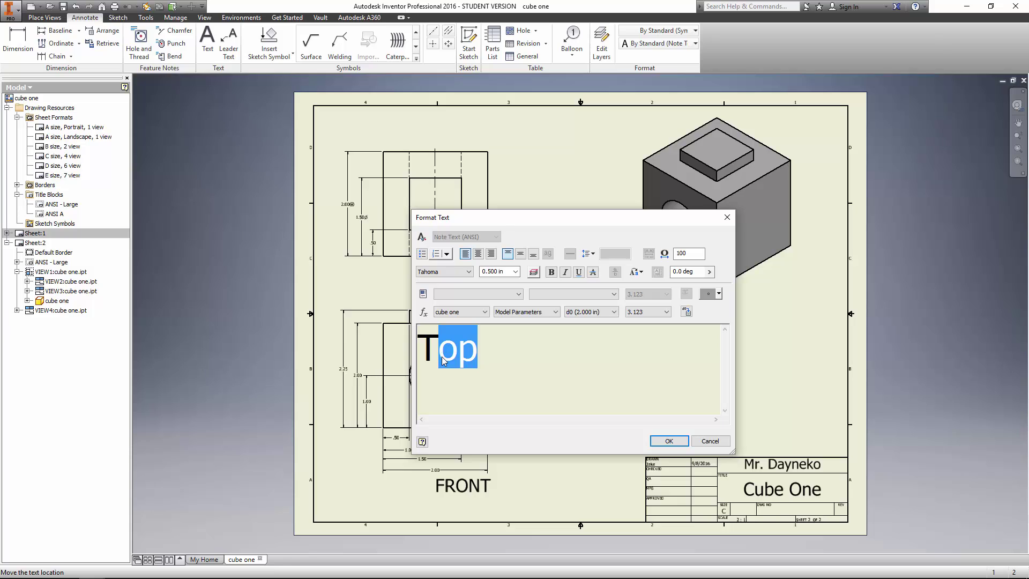
pyautogui.write('OP')
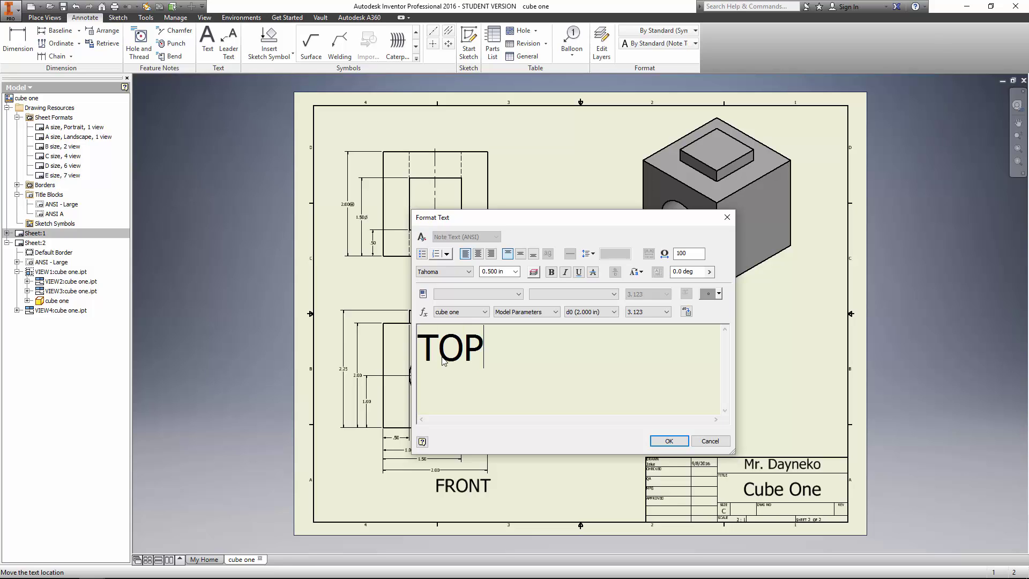
pyautogui.click(676, 441)
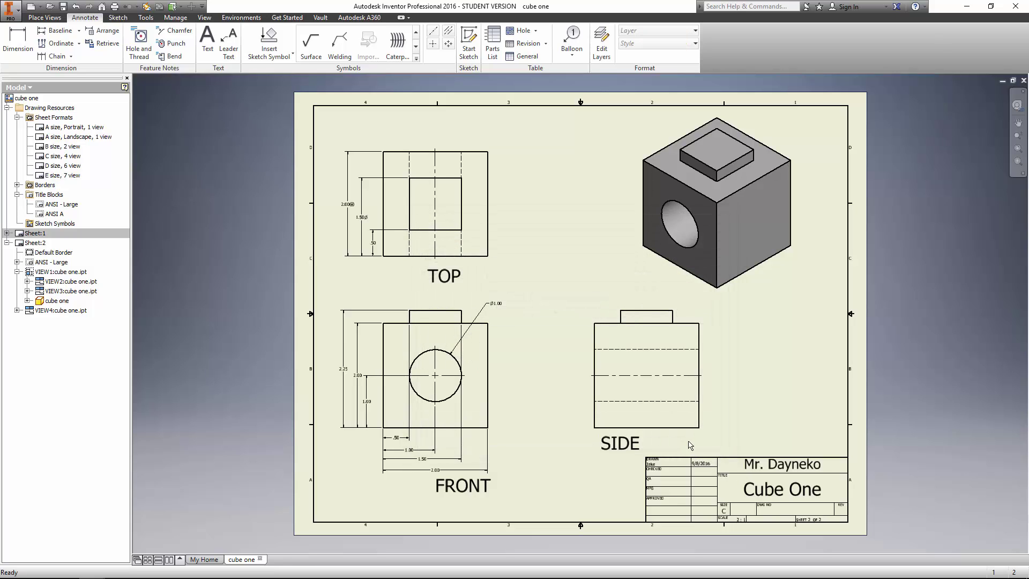
# Step: Reposition the view labels, raising TOP slightly, shifting FRONT left beneath its view and lowering SIDE to about FRONT's level
pyautogui.click(441, 278)
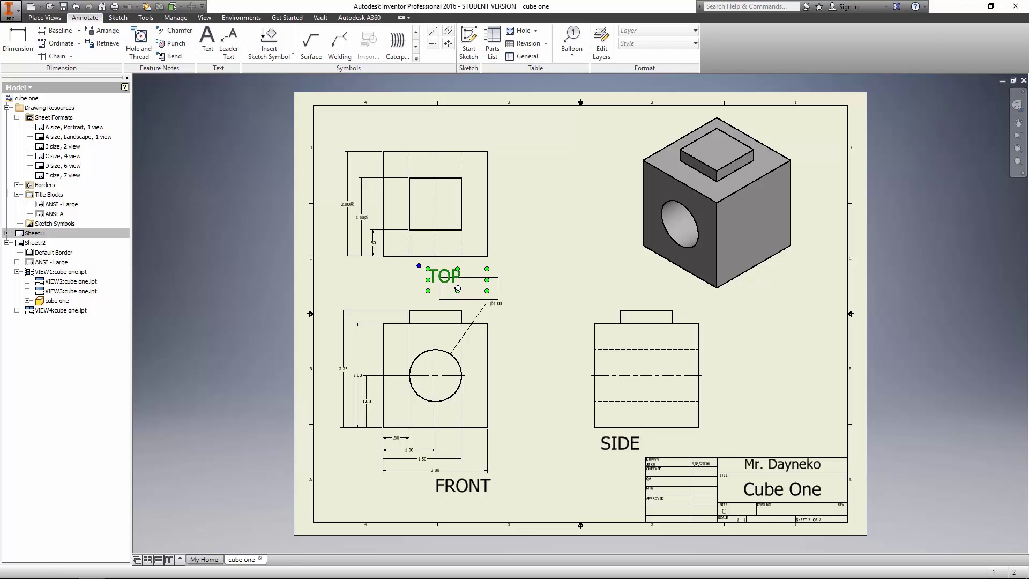
pyautogui.click(453, 490)
pyautogui.moveTo(453, 489); pyautogui.dragTo(453, 489)
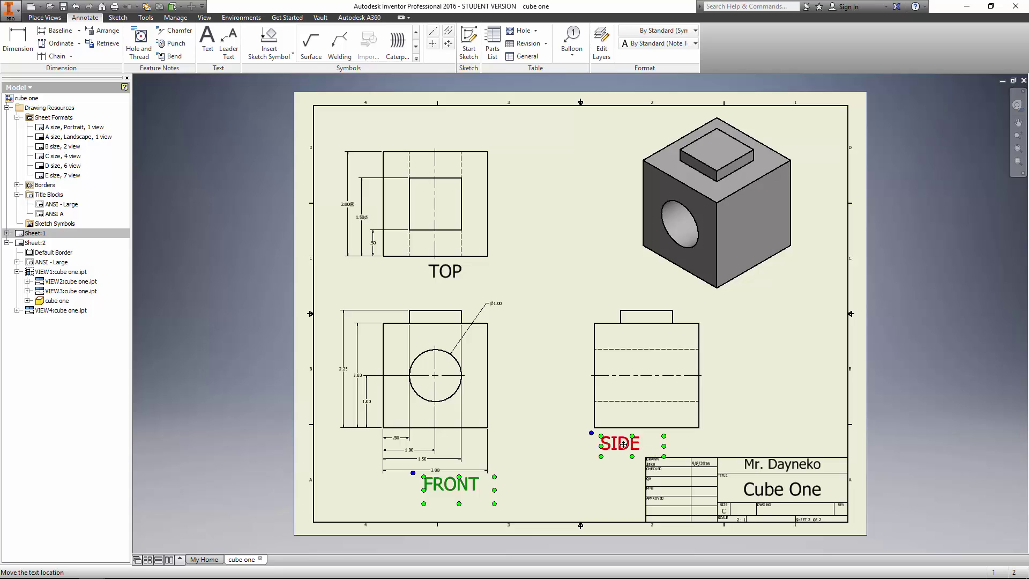
pyautogui.moveTo(620, 442); pyautogui.dragTo(620, 477)
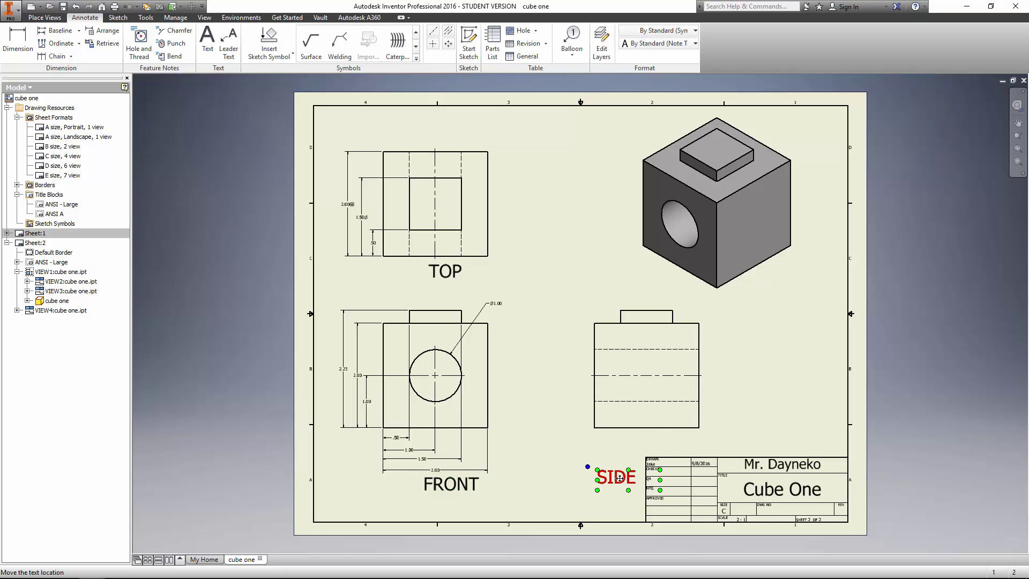
# Step: Move the top view slightly down toward its label and shift the front view right and slightly down
pyautogui.click(630, 407)
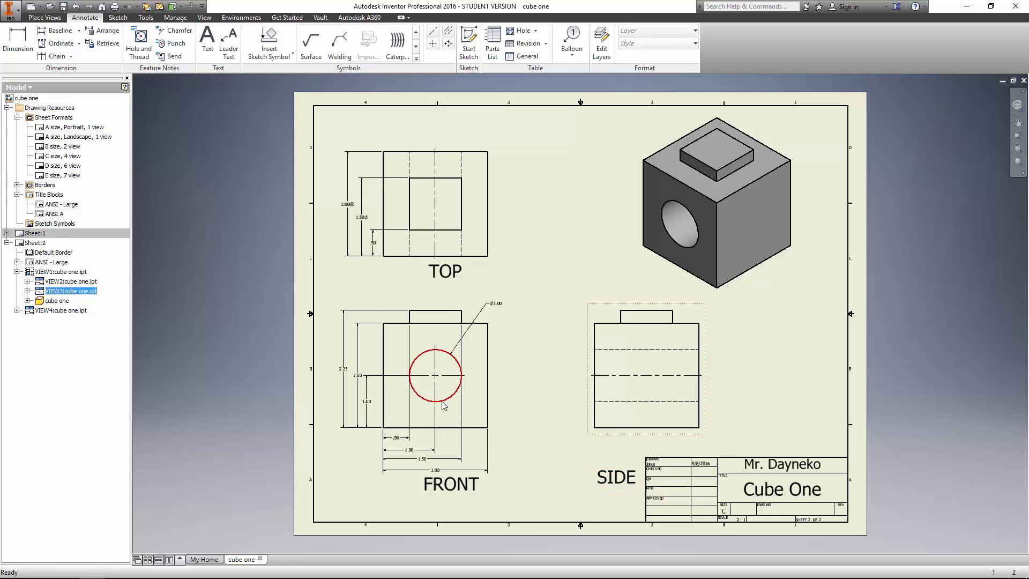
pyautogui.click(13, 38)
pyautogui.click(499, 259)
pyautogui.moveTo(499, 259)
pyautogui.mouseDown()
pyautogui.moveTo(528, 252)
pyautogui.moveTo(515, 276)
pyautogui.moveTo(503, 264)
pyautogui.mouseUp()
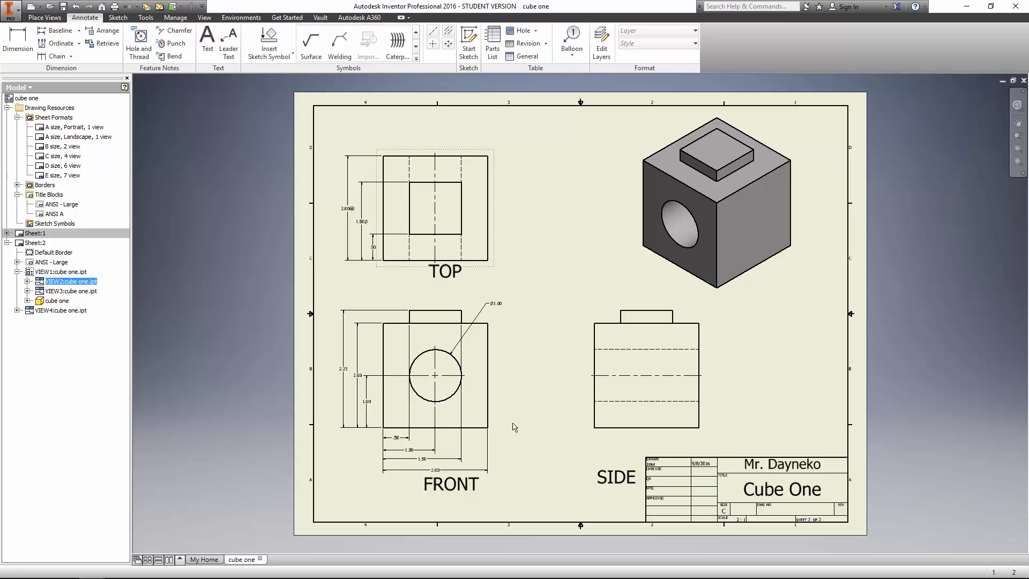
pyautogui.moveTo(497, 418); pyautogui.dragTo(529, 429)
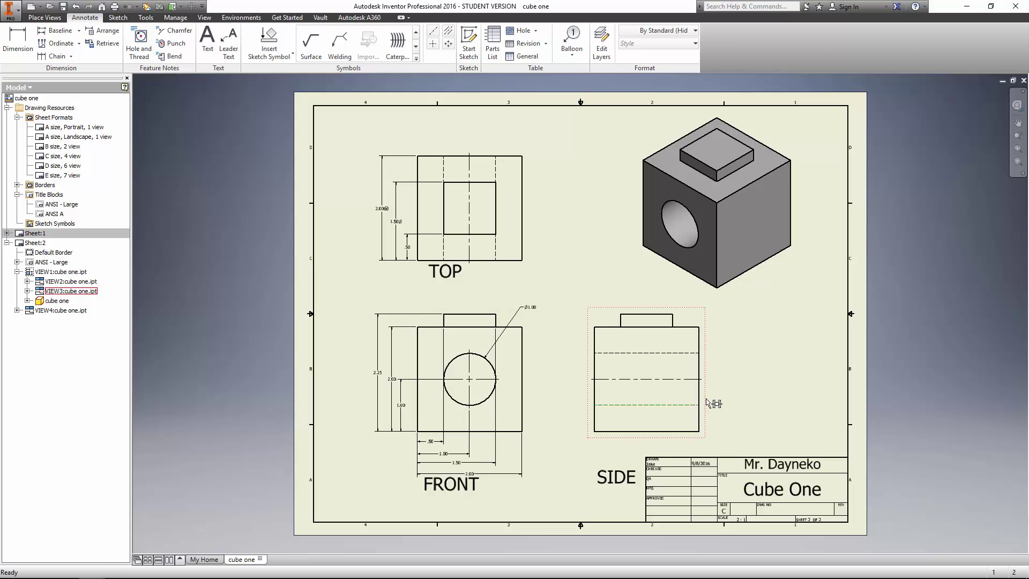
# Step: Shift the side view slightly right, away from the front view, and raise the SIDE label to just beneath it
pyautogui.moveTo(706, 401); pyautogui.dragTo(774, 403)
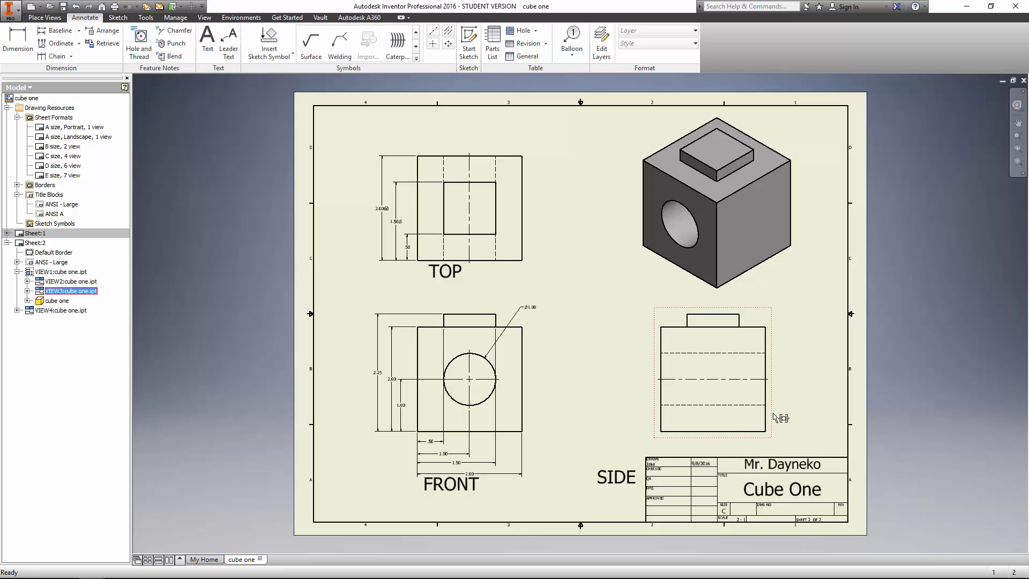
pyautogui.moveTo(774, 414); pyautogui.dragTo(729, 425)
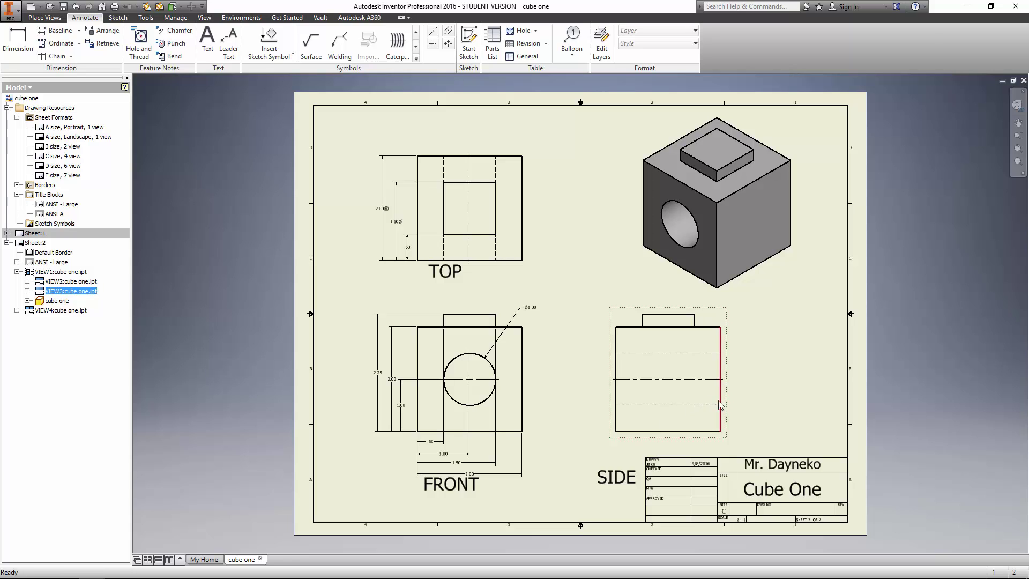
pyautogui.click(721, 401)
pyautogui.moveTo(616, 480); pyautogui.dragTo(620, 456)
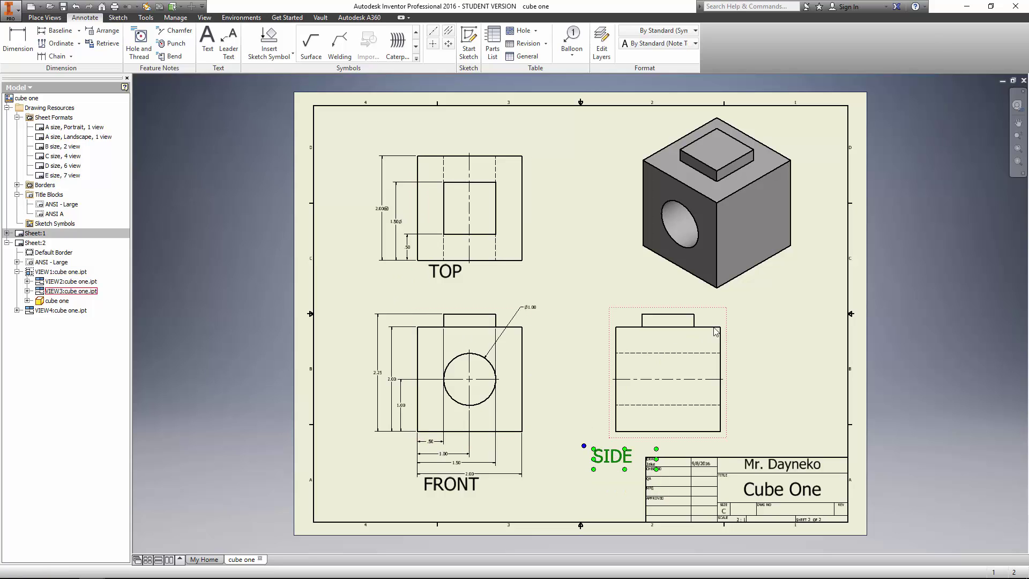